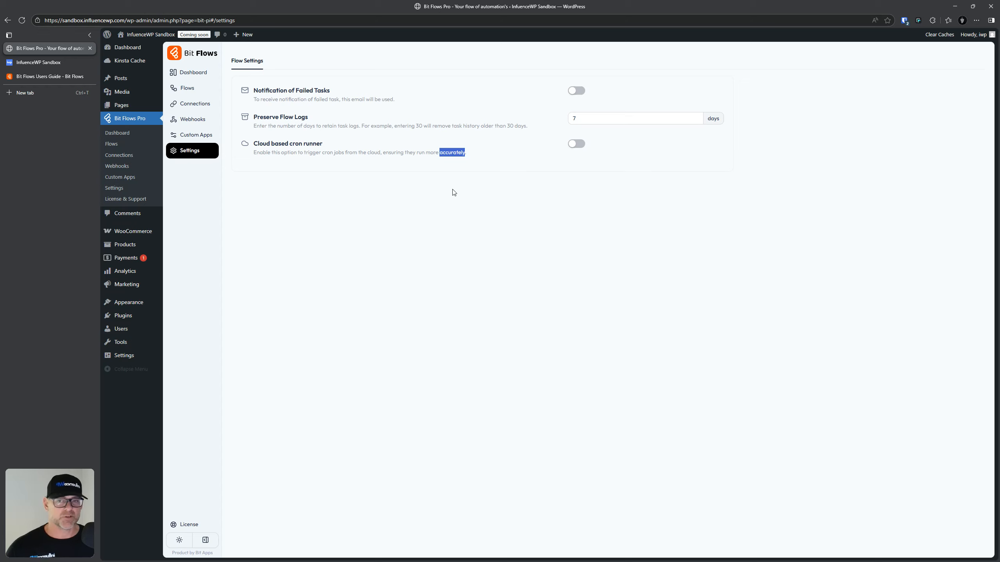
Step: Switch the cloud based cron runner setting on and back off
click(453, 192)
click(577, 143)
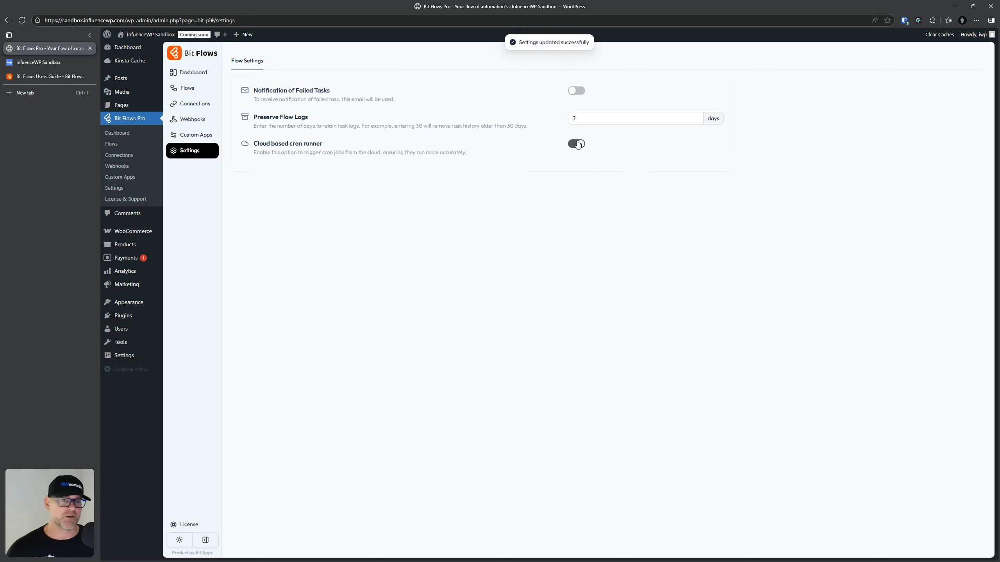
click(577, 143)
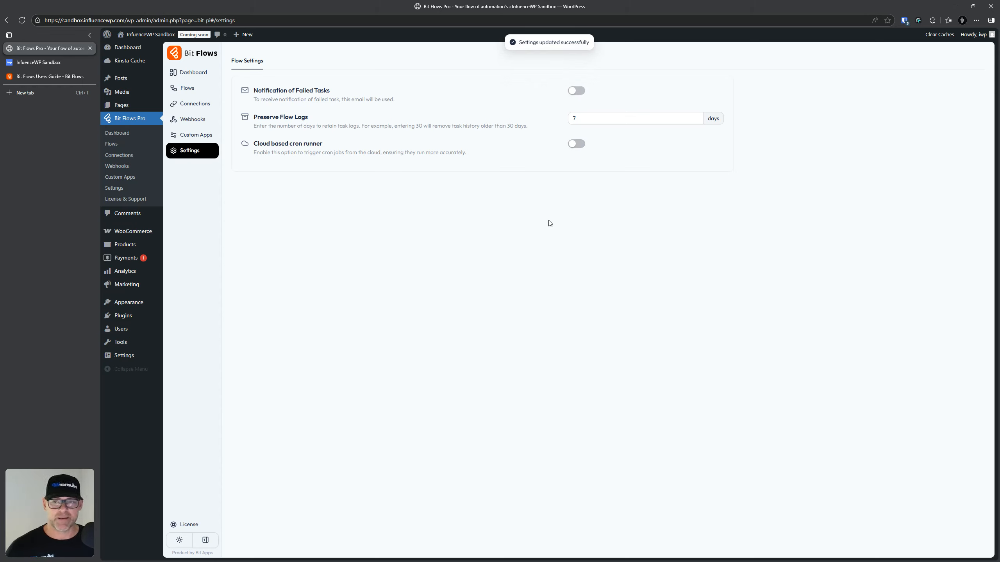
Step: Search the Bit Flows website for "runner" and read the article about the Cloud Cron Runner
click(44, 76)
click(474, 163)
text(runner)
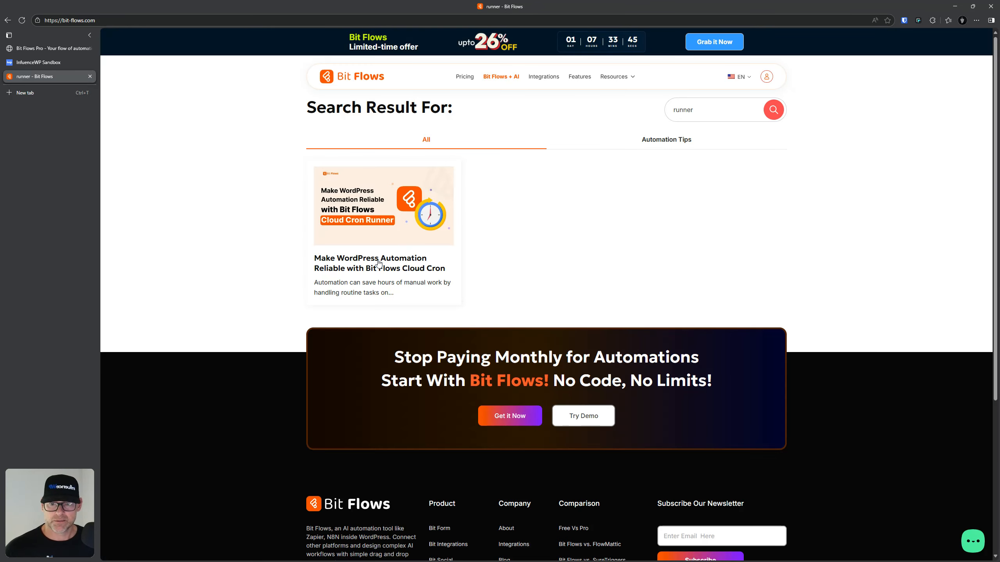
click(380, 265)
scroll(297, 290, down, 10)
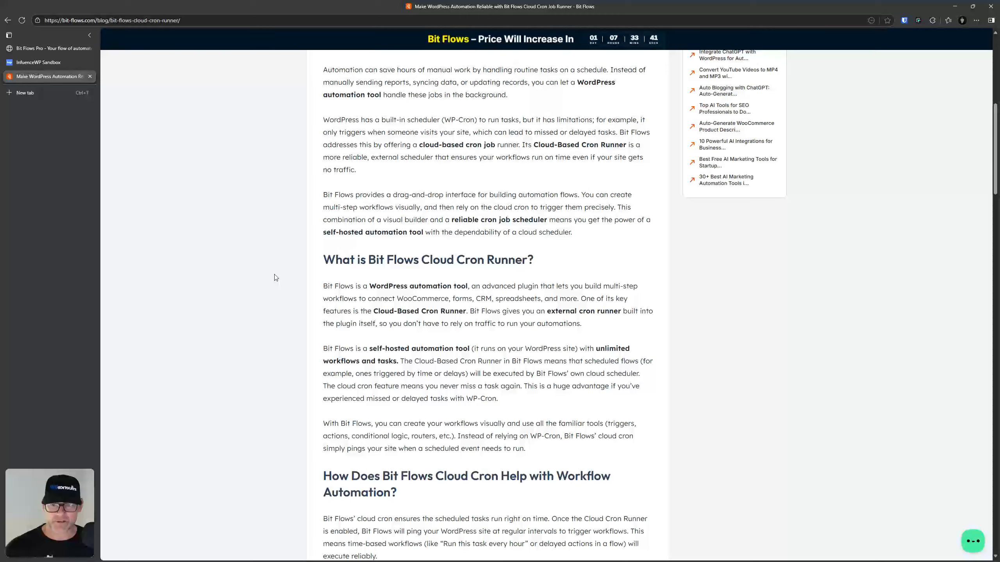
scroll(292, 279, down, 1)
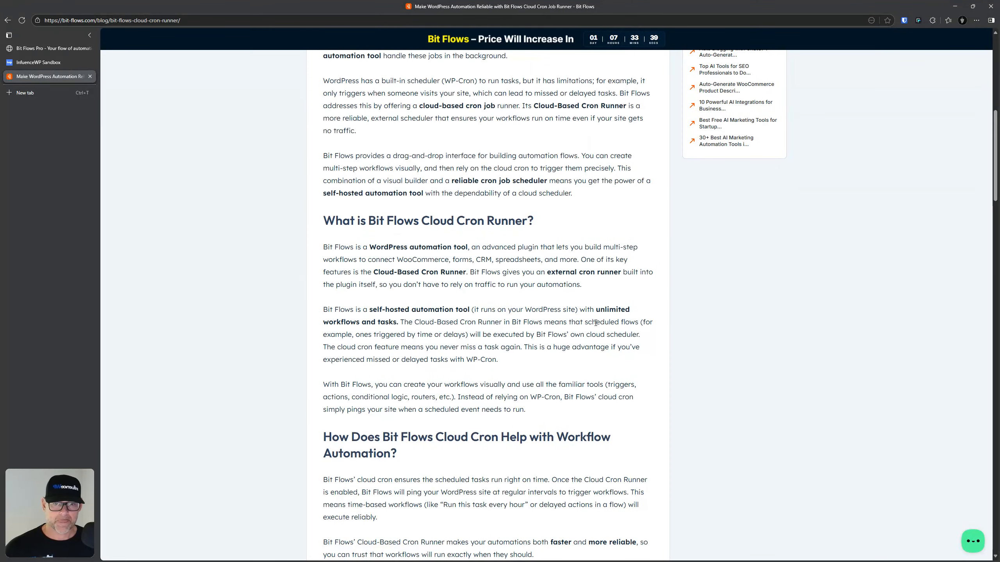
scroll(549, 178, down, 2)
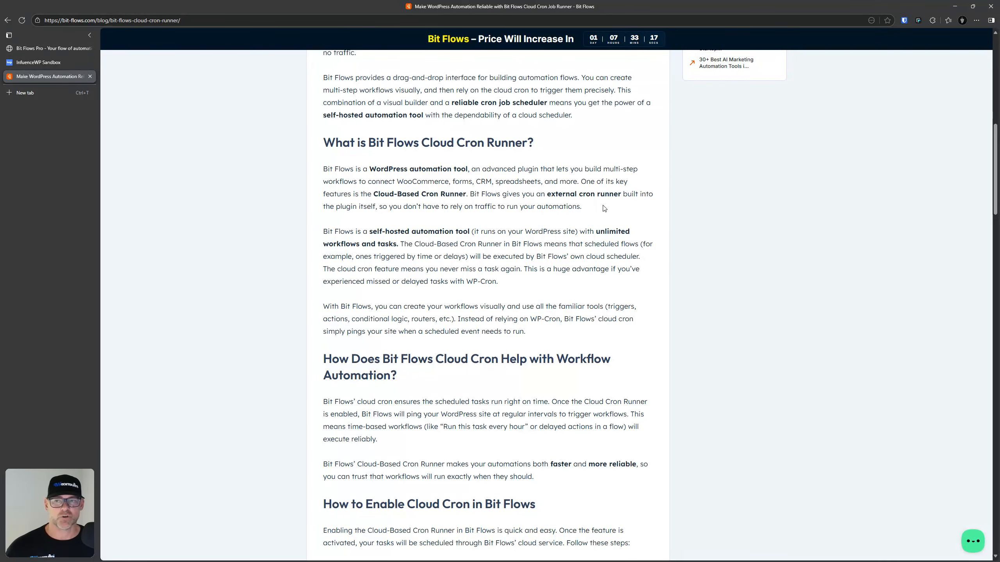
Step: Return to Bit Flows in the WordPress sandbox and create a flow titled "IWP Flow" from the Blank template
click(50, 63)
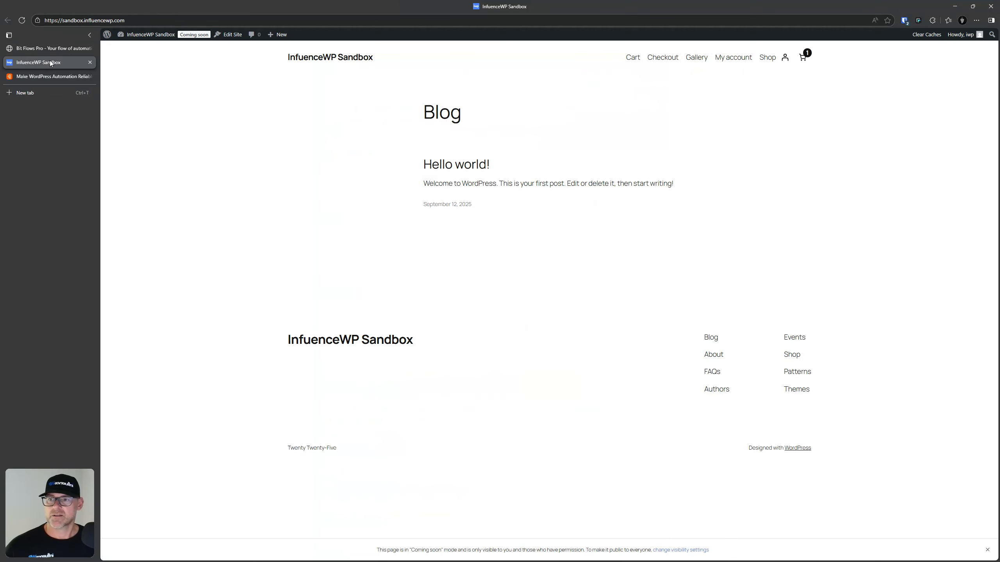
click(52, 48)
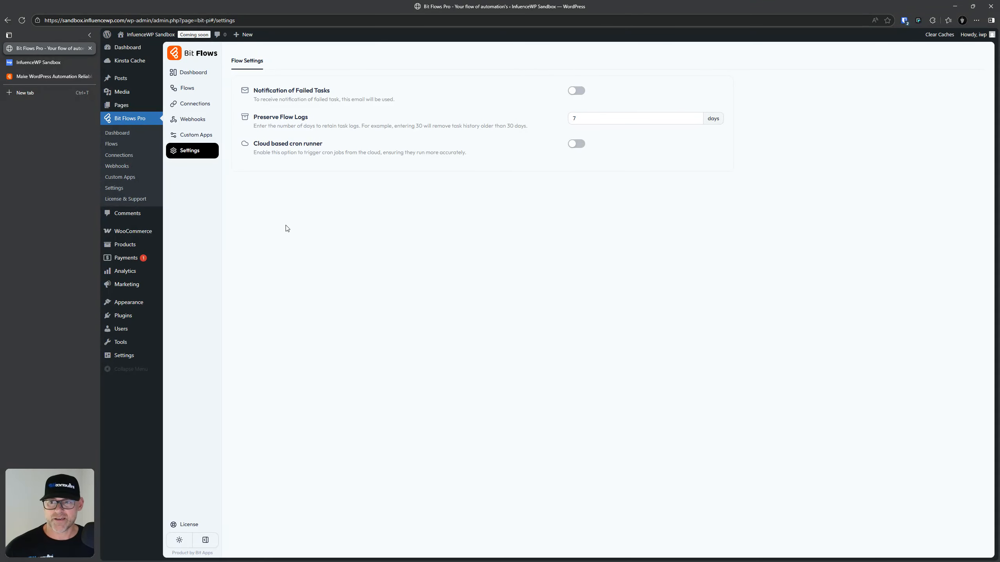
click(187, 92)
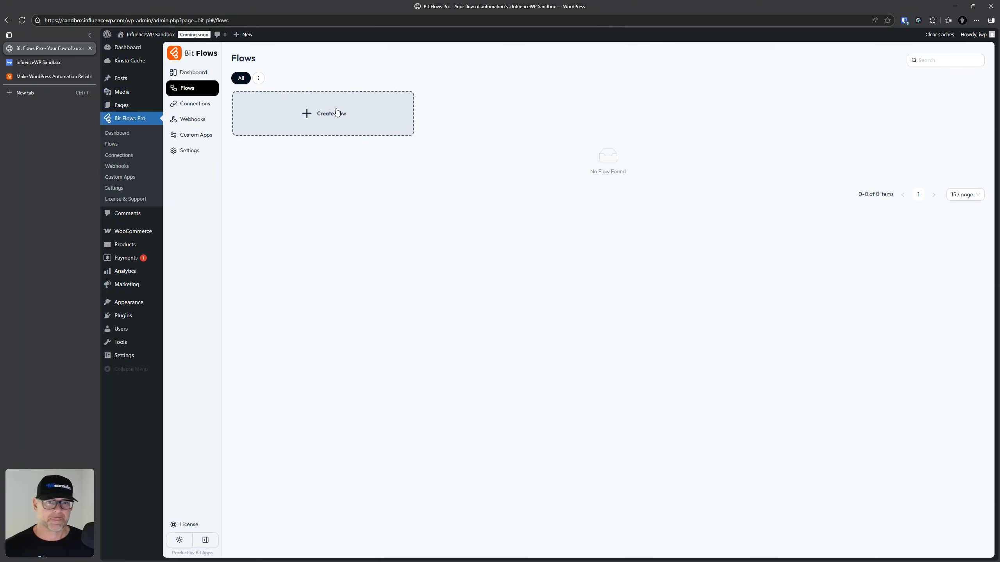
click(336, 113)
double_click(509, 225)
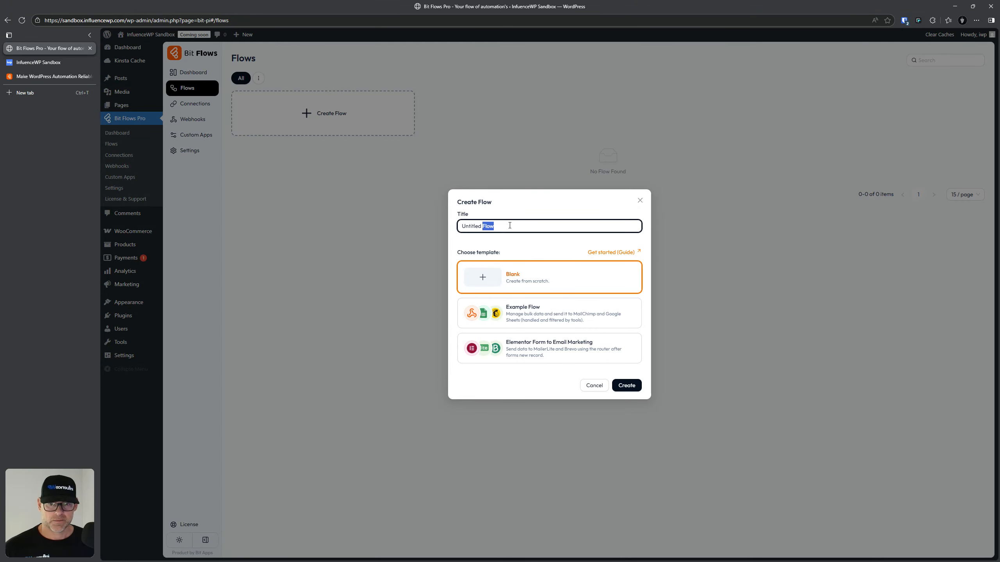
key(ctrl+a)
key(BackSpace)
text(IWP Flow)
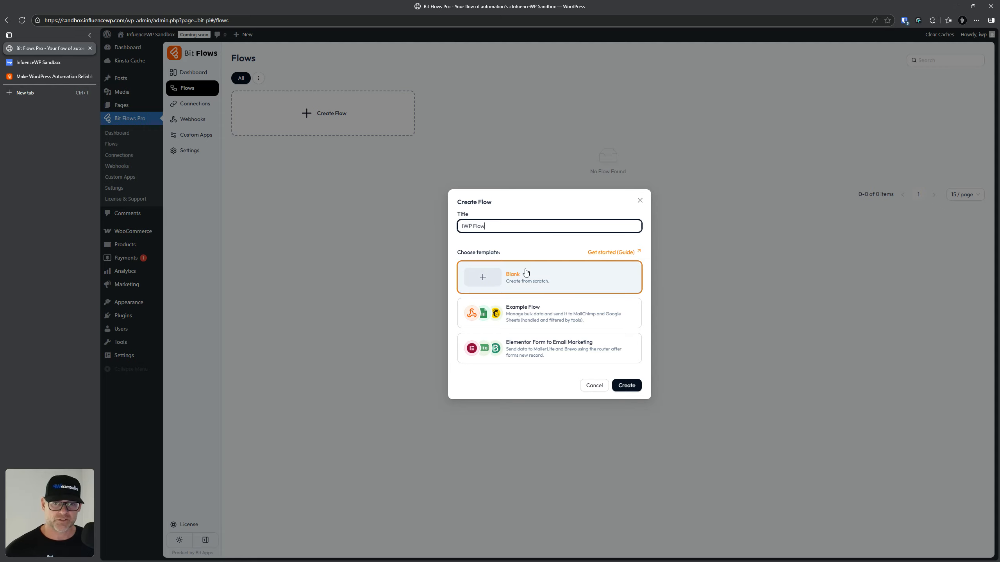
key(ctrl)
key(ctrl)
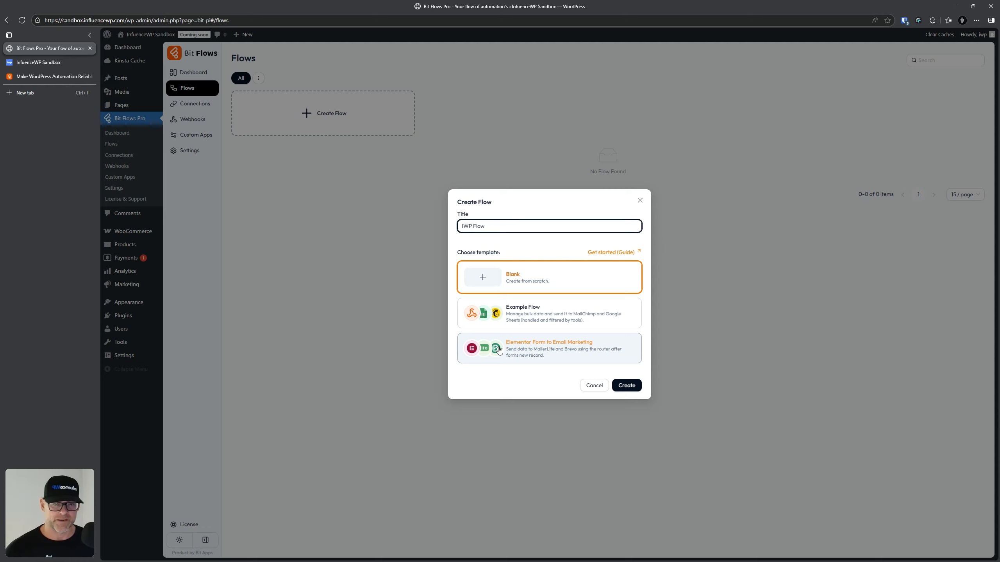
click(520, 276)
click(631, 386)
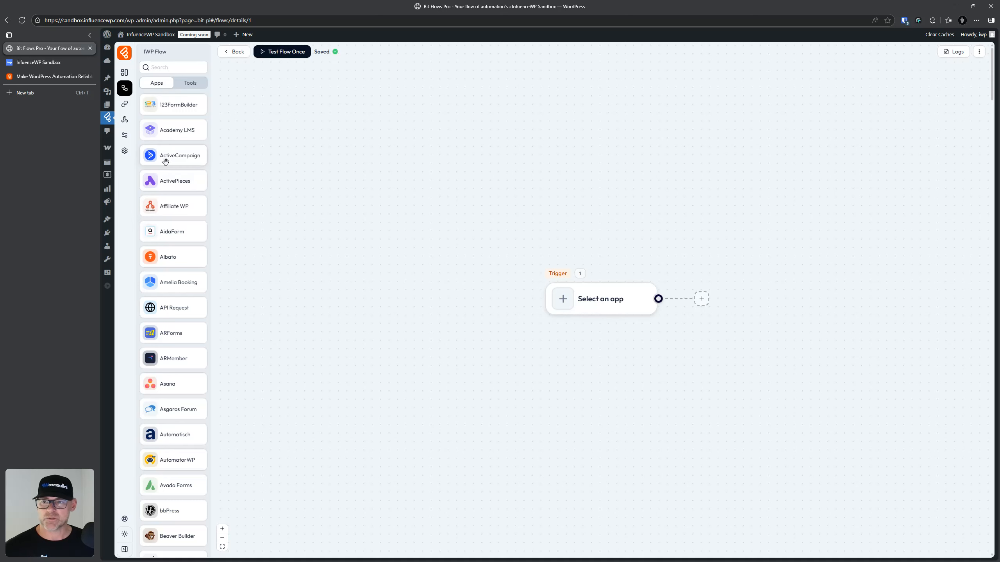
Step: Look through the apps and tools available for the flow and search the apps for "woo"
scroll(168, 166, down, 14)
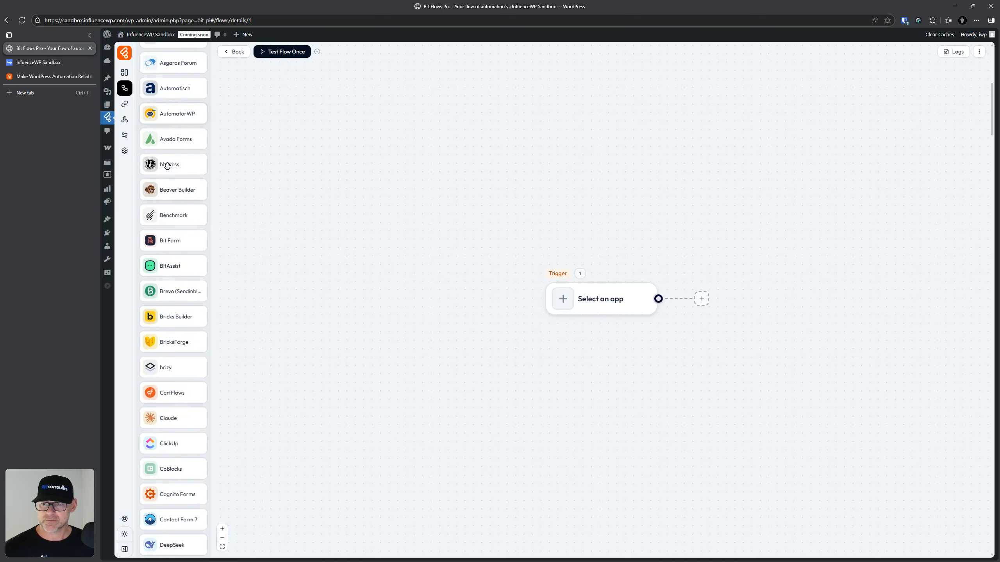
scroll(168, 169, down, 20)
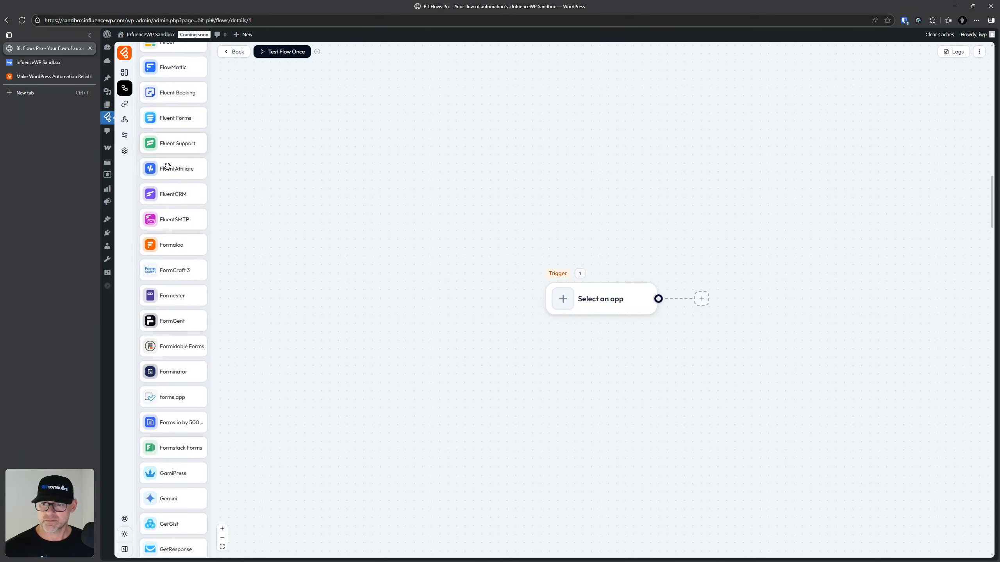
scroll(167, 166, down, 20)
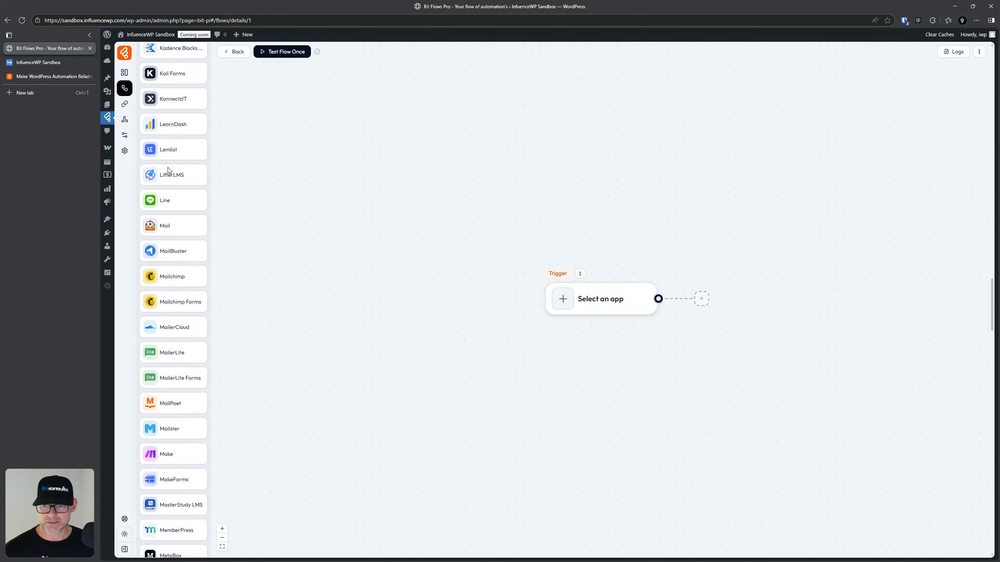
scroll(167, 166, down, 20)
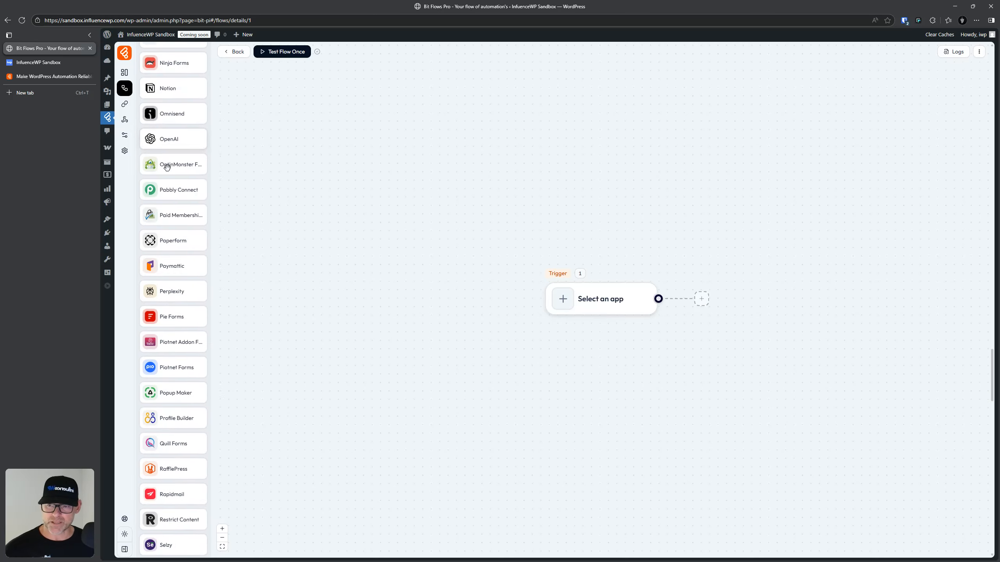
scroll(166, 167, up, 20)
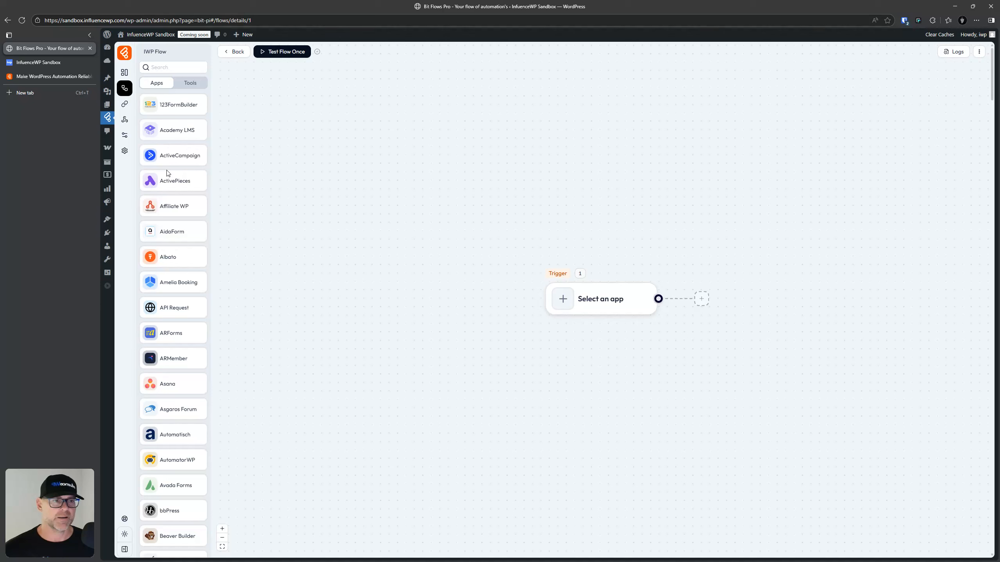
click(182, 84)
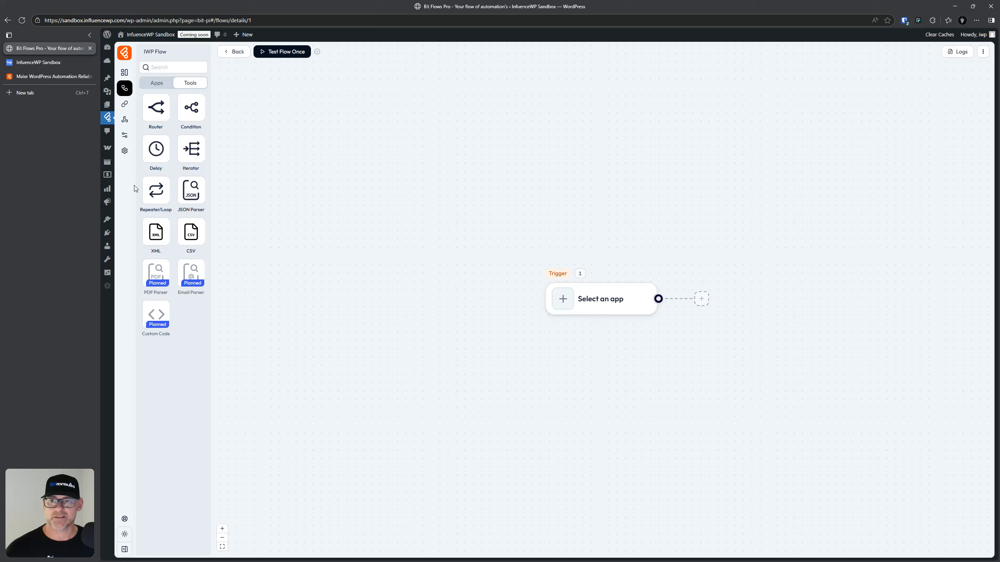
click(162, 84)
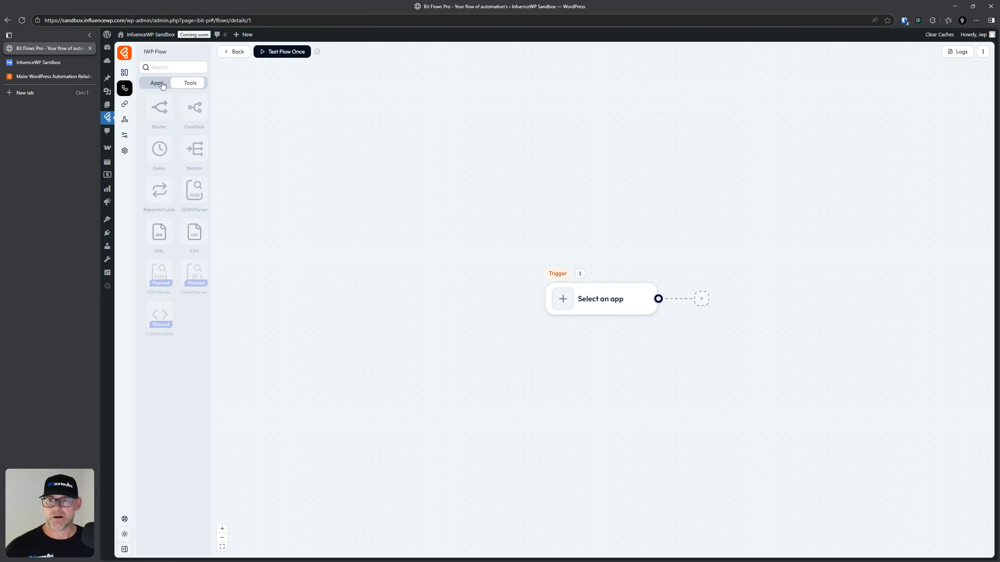
click(176, 66)
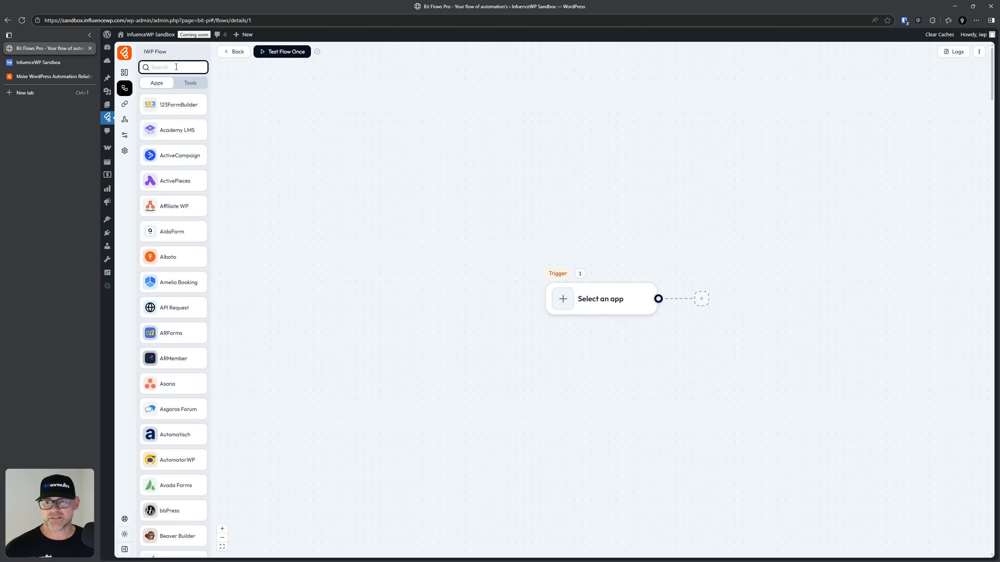
text(woo)
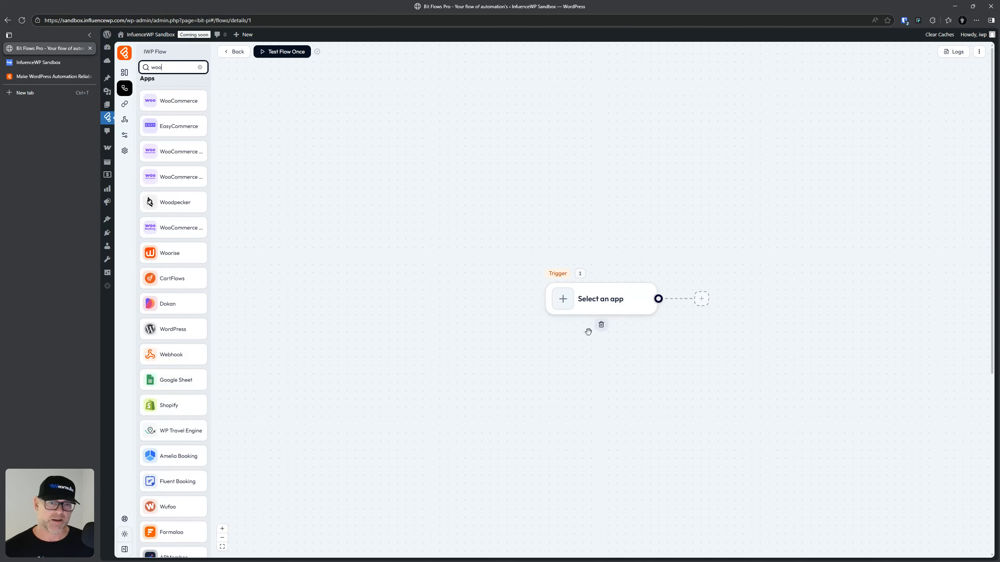
Step: Set the flow's trigger to the WooCommerce event On New Order Create
click(564, 301)
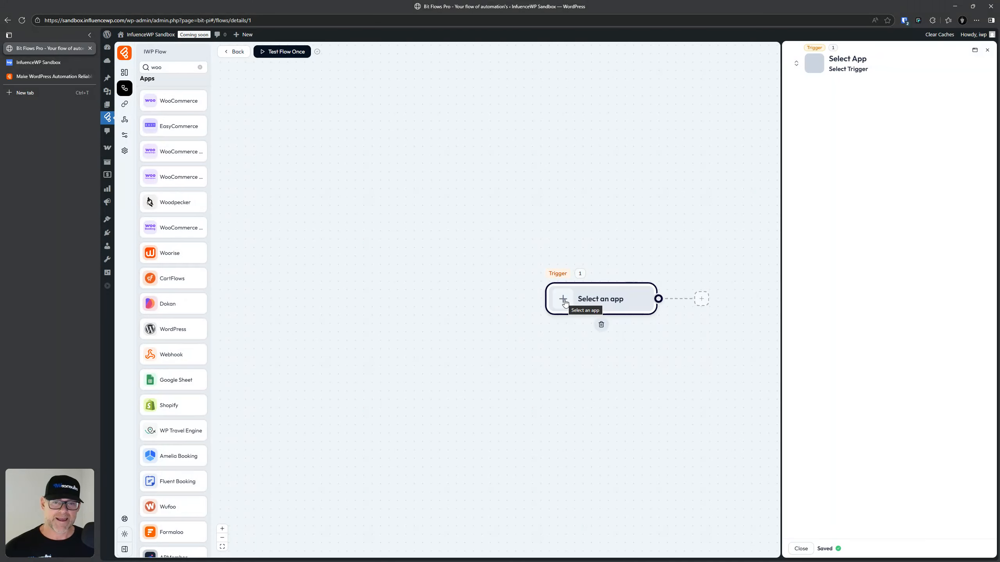
click(822, 69)
click(736, 58)
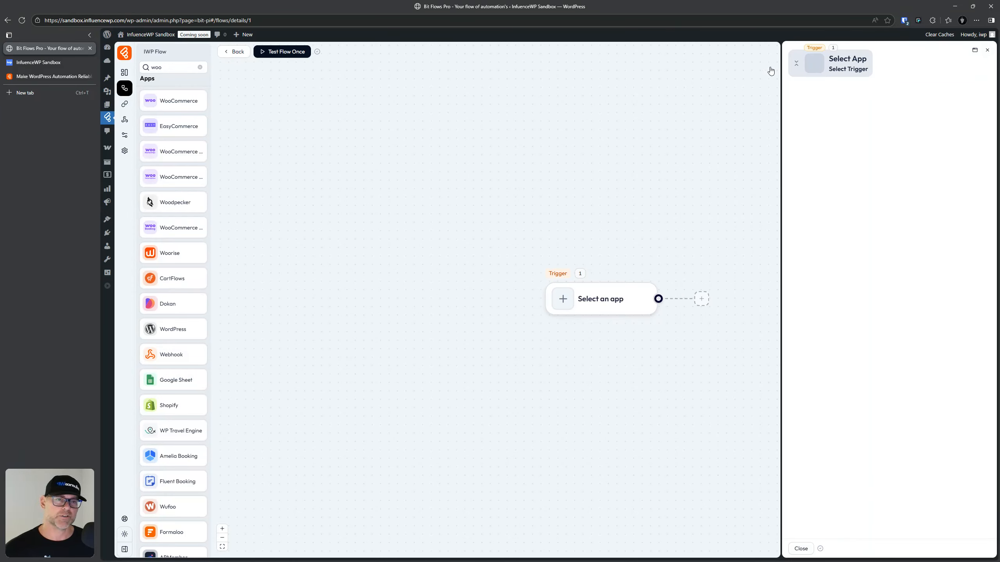
click(795, 68)
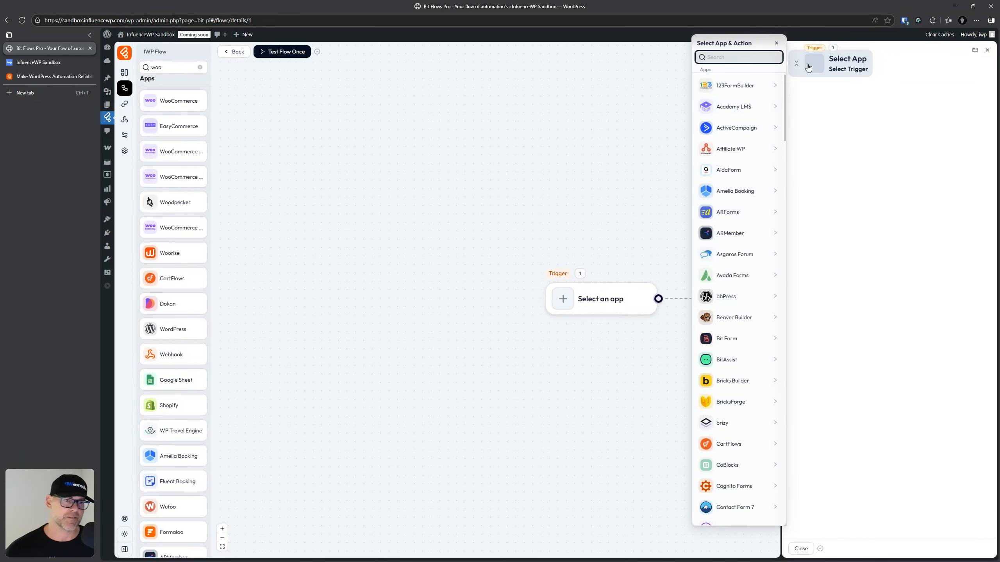
click(843, 57)
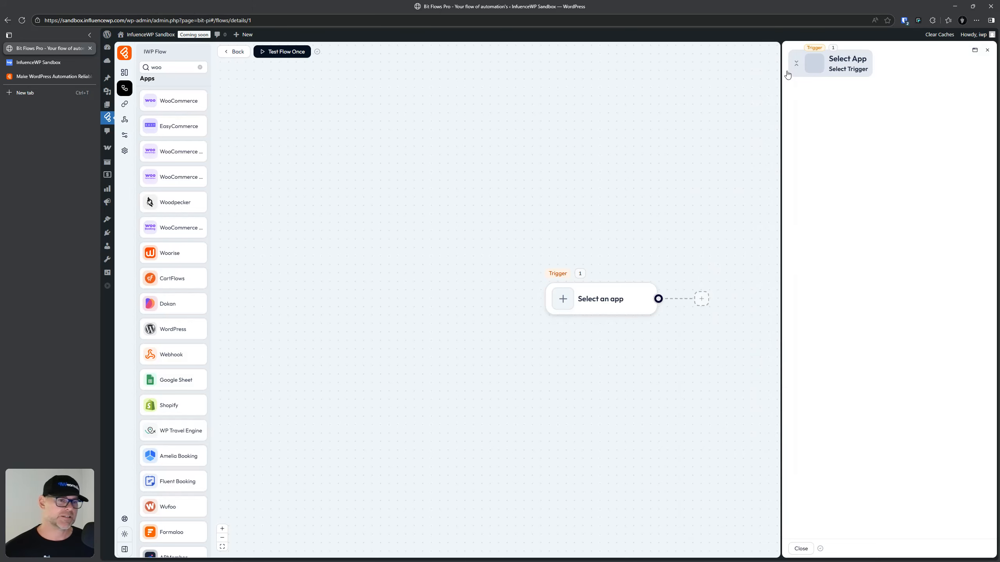
click(831, 66)
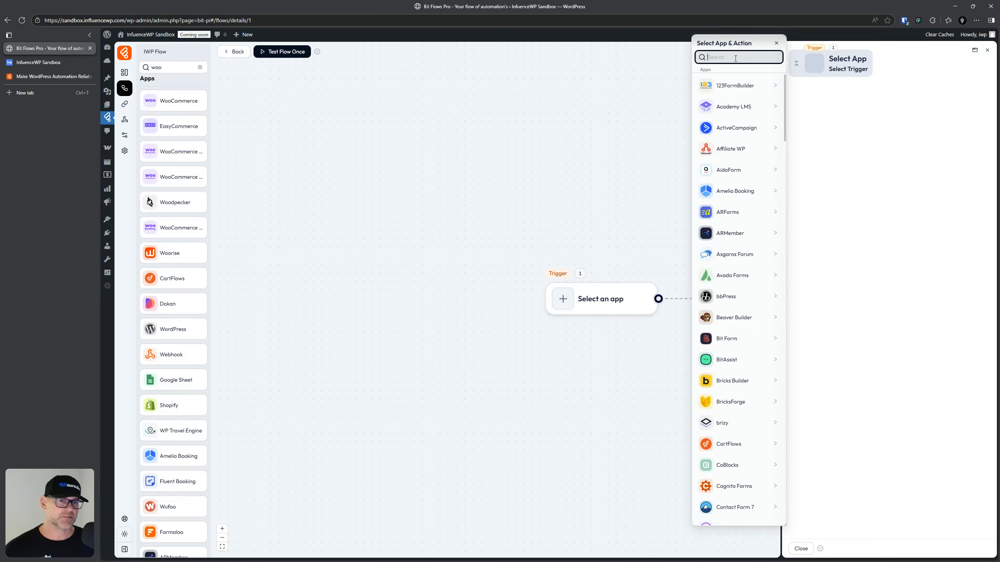
text(woocommerce)
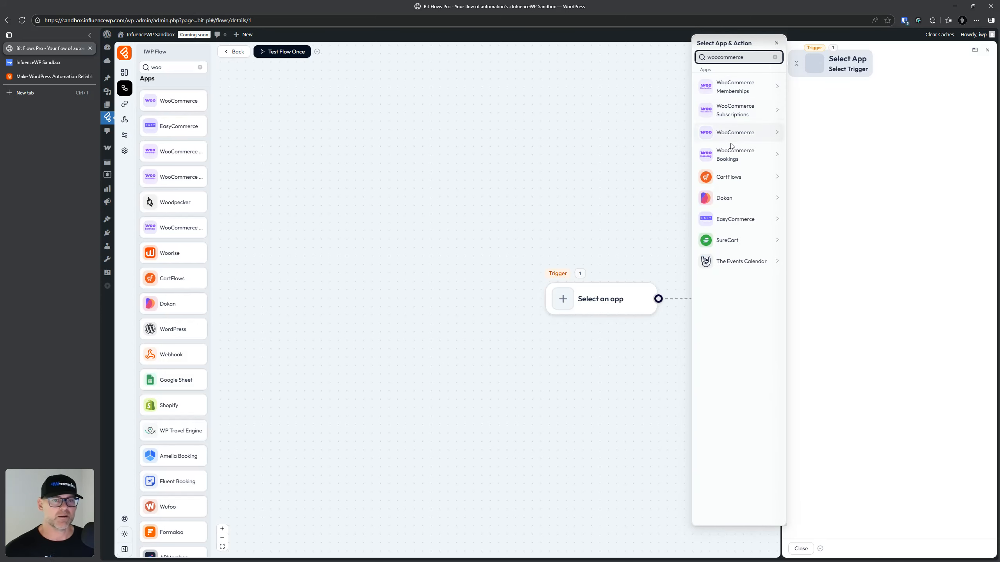
click(735, 133)
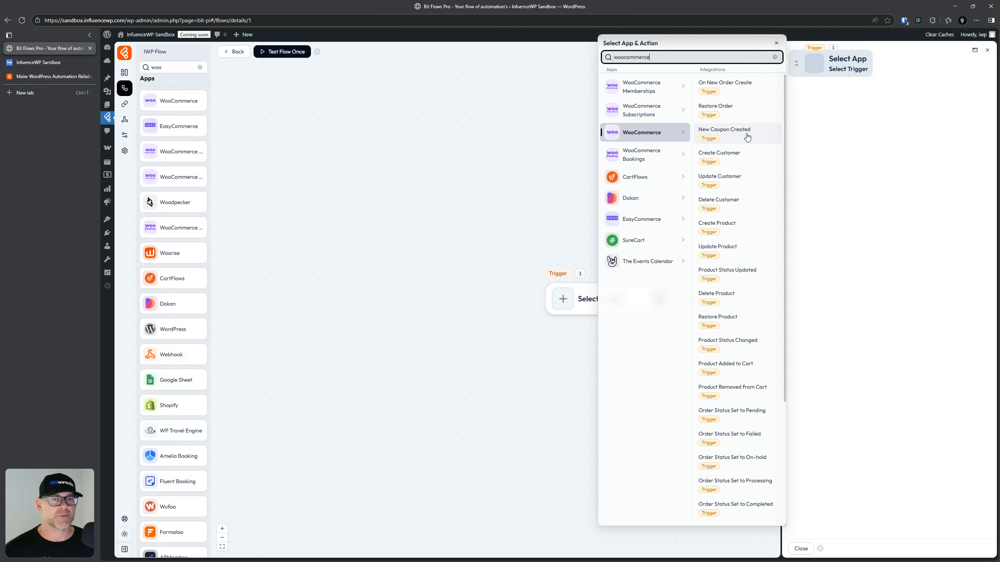
click(722, 86)
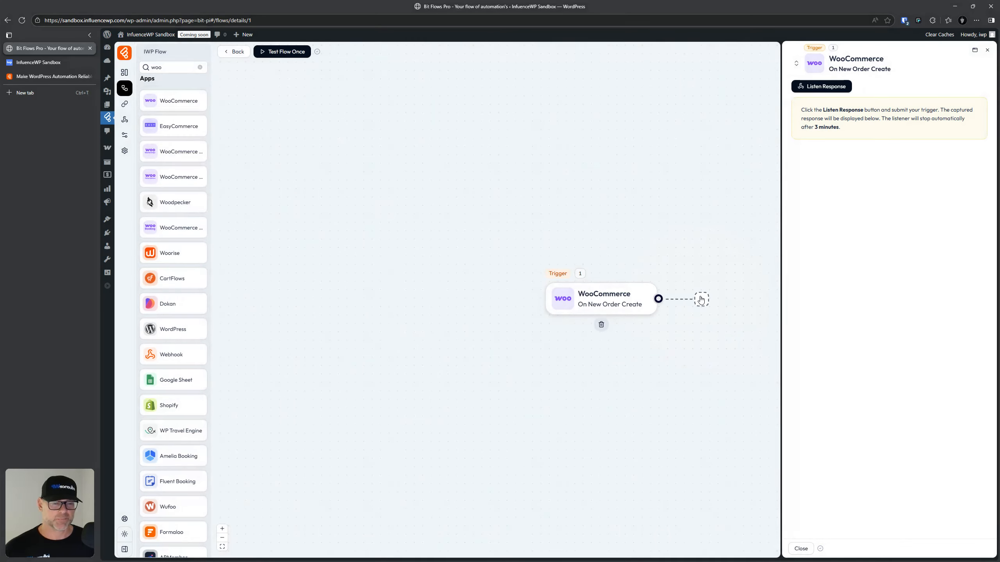
Step: Add an action after the WooCommerce trigger and set it to the WordPress action Add User Role
click(701, 299)
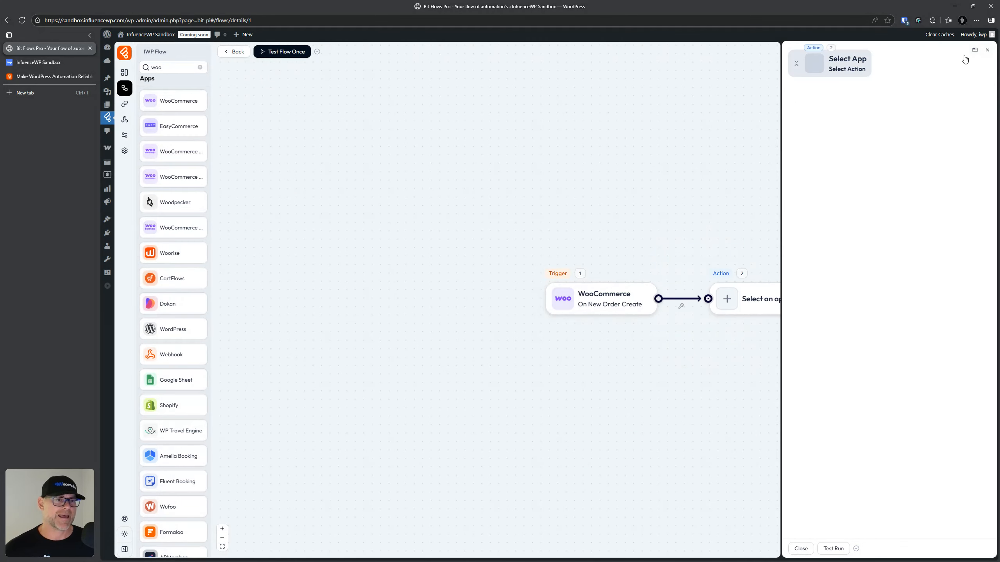
click(814, 63)
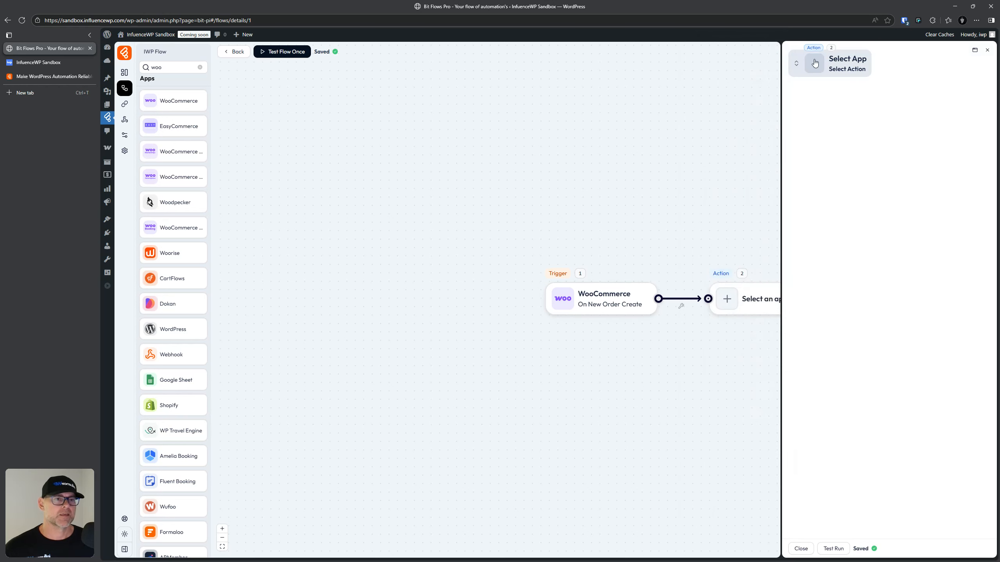
click(814, 63)
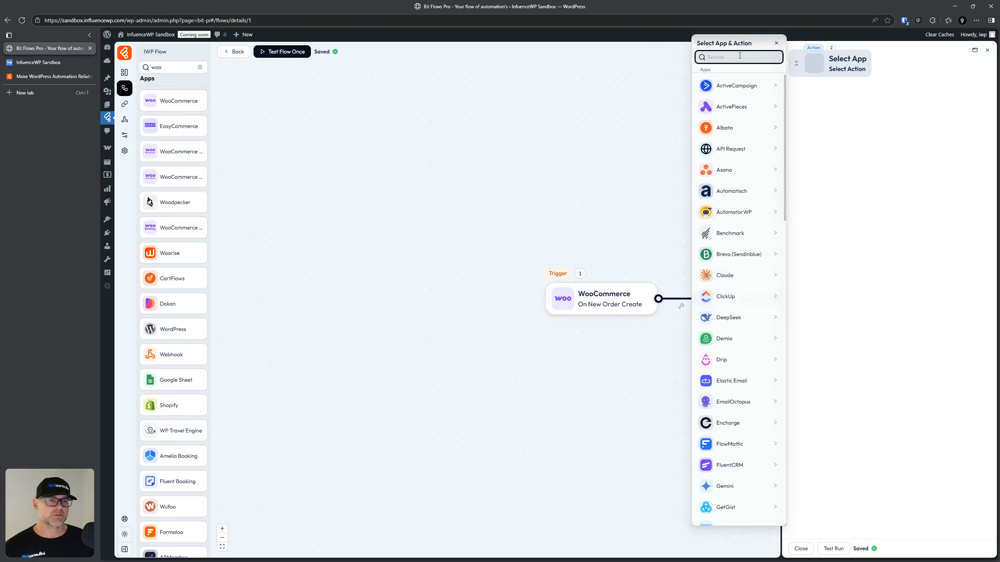
text(word)
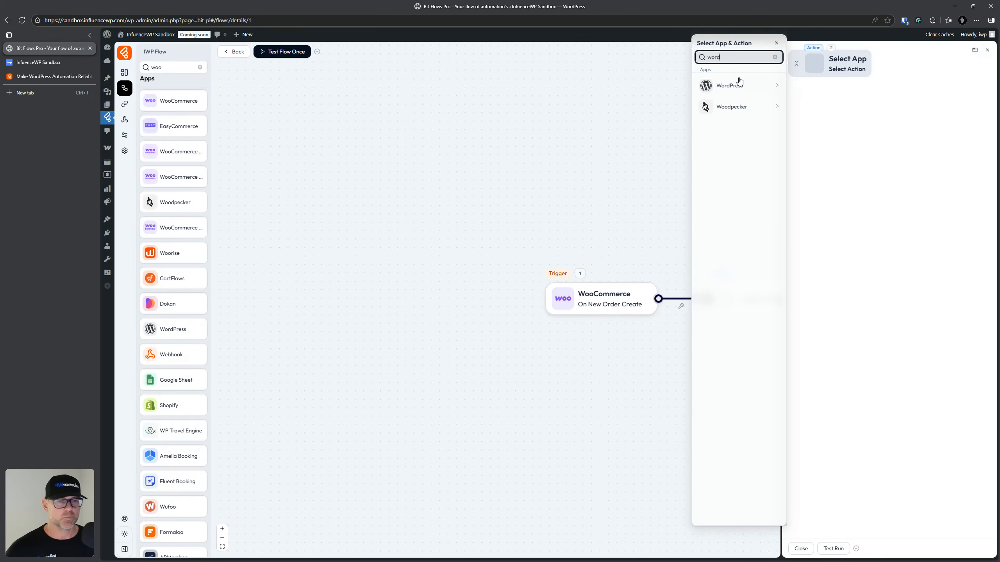
click(739, 87)
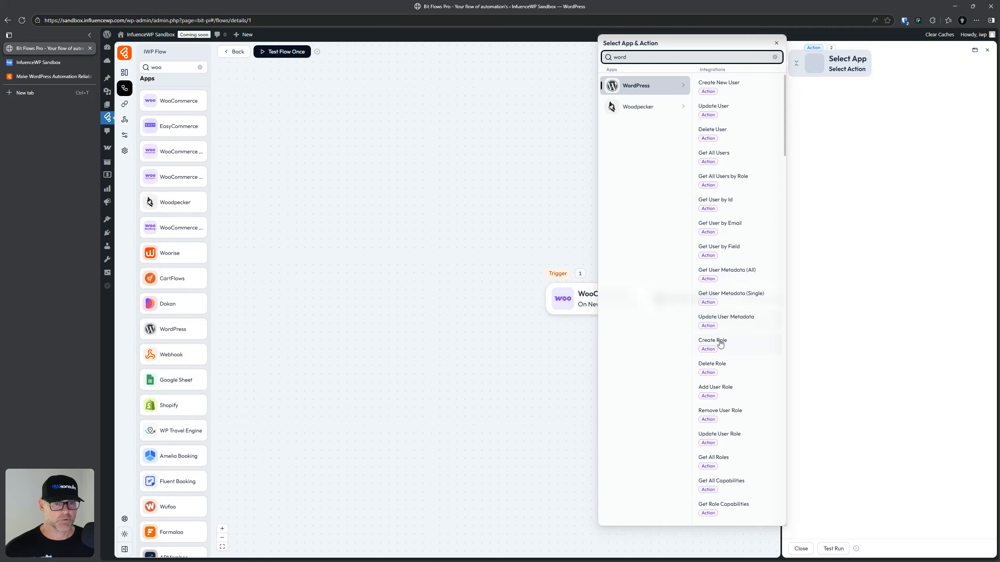
click(716, 389)
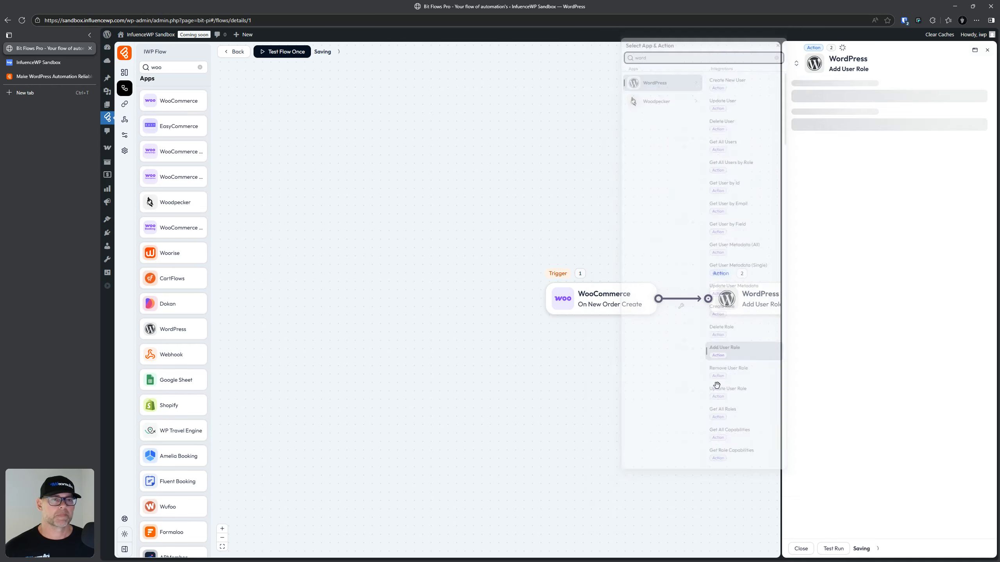
Step: Configure the Add User Role action with the WP system variable user id as User Id and Shop manager as the role
click(828, 95)
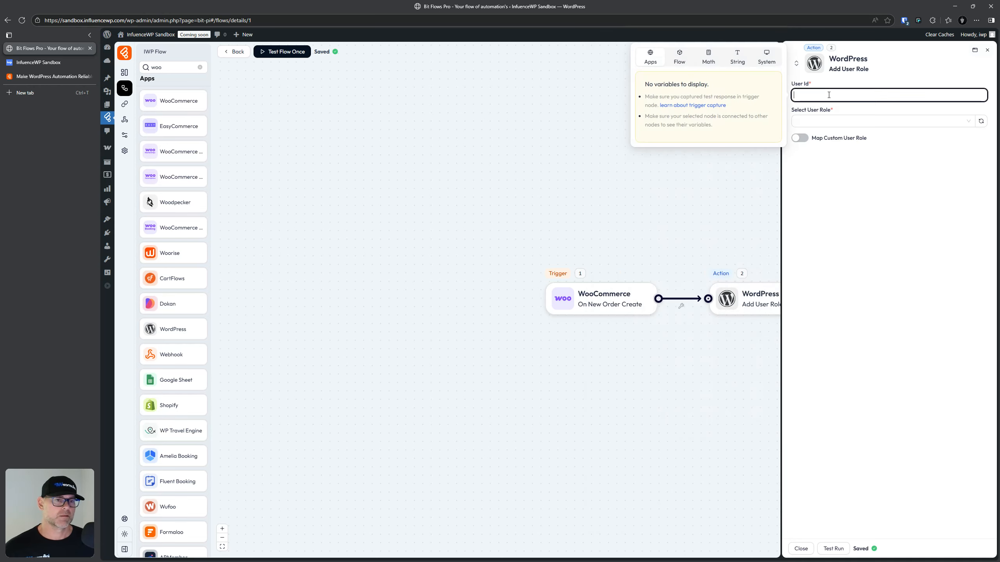
click(829, 94)
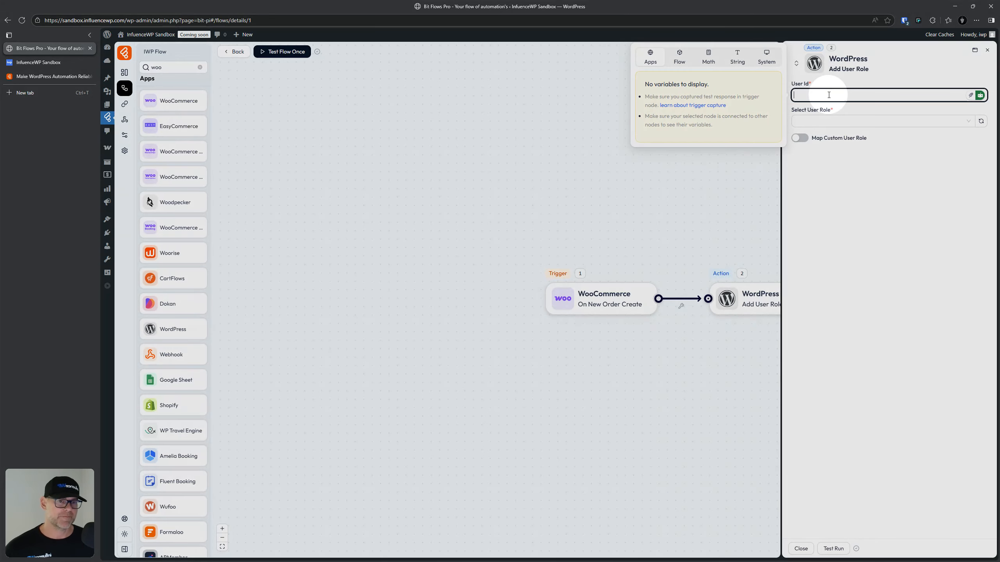
click(767, 60)
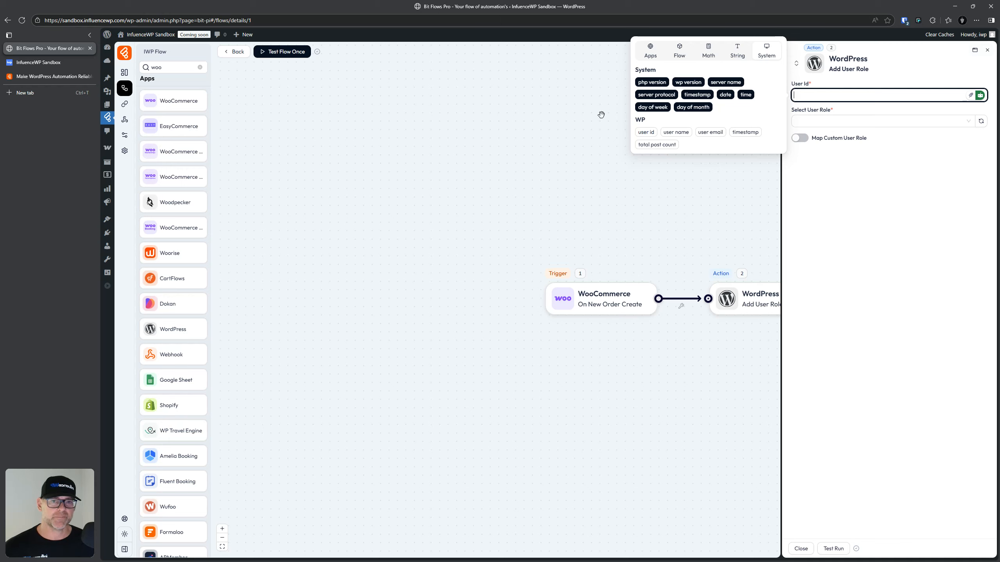
click(646, 132)
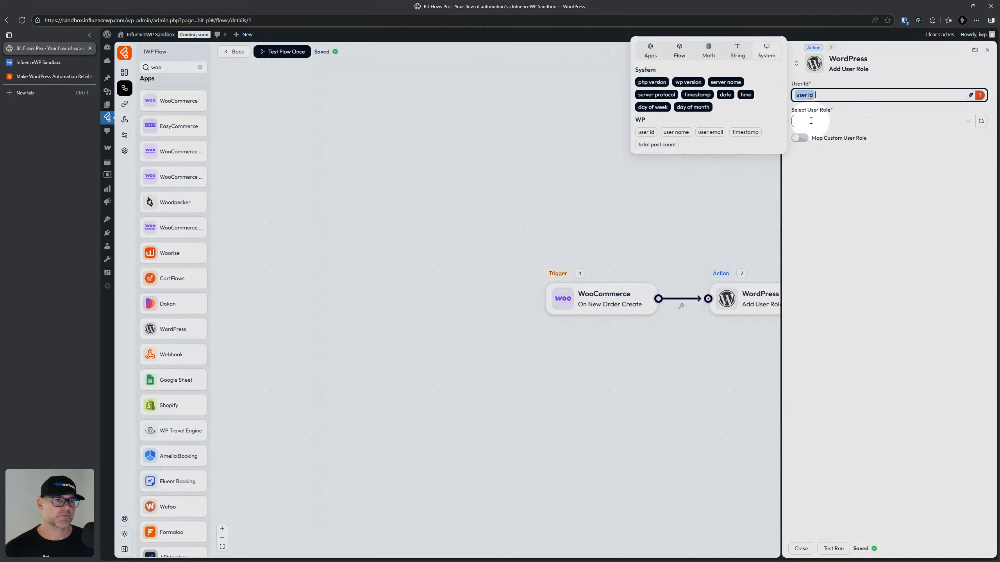
click(811, 121)
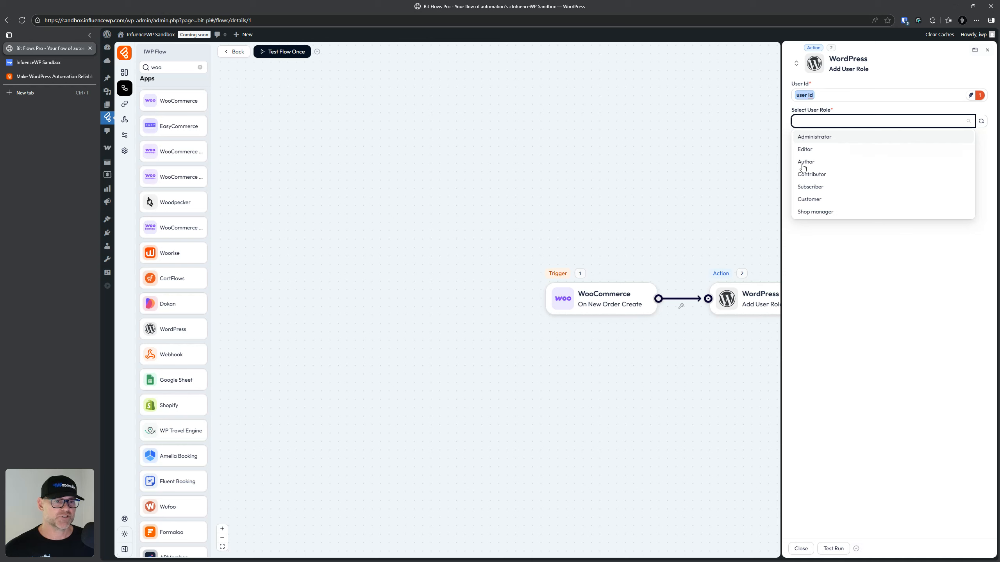
click(813, 212)
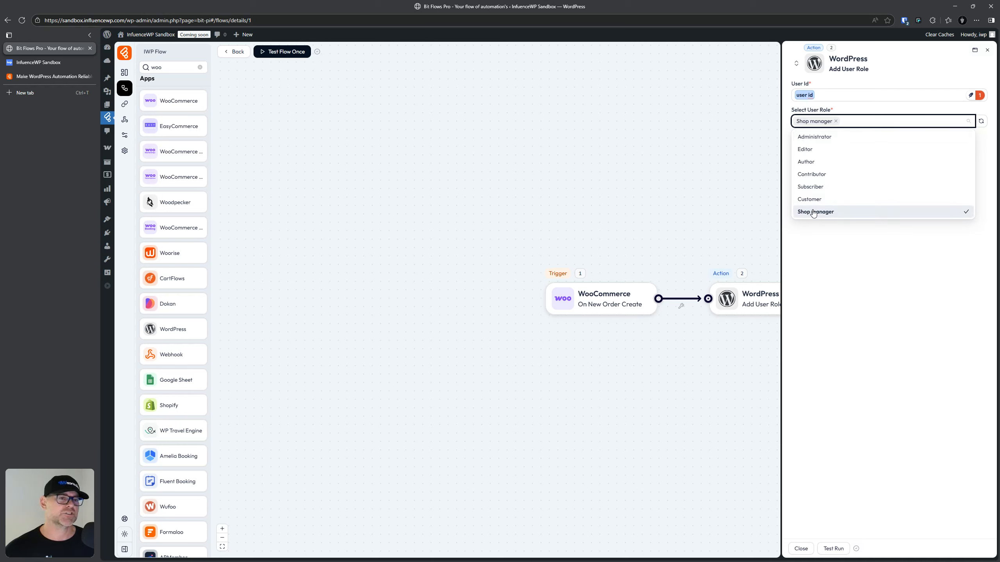
click(845, 291)
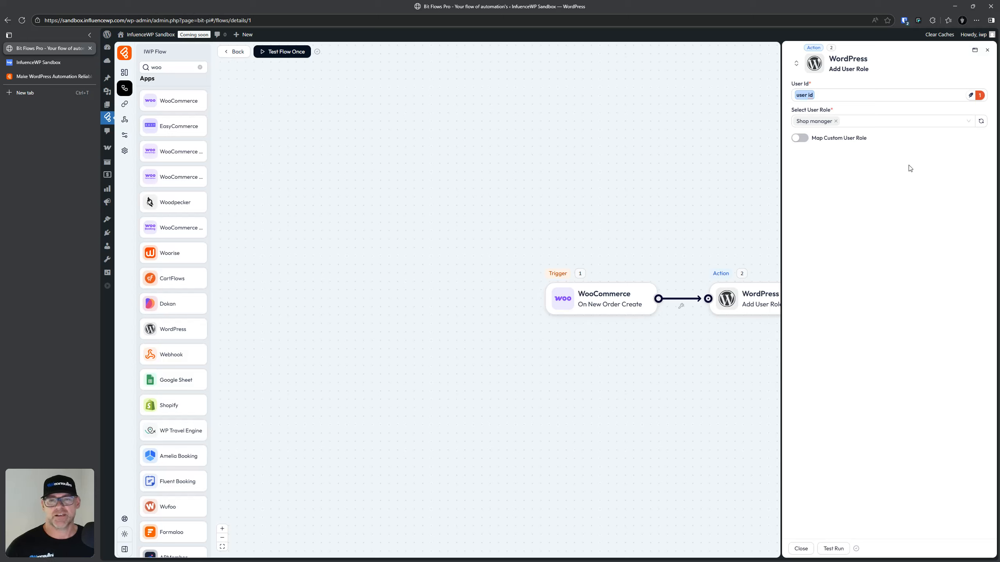
click(987, 50)
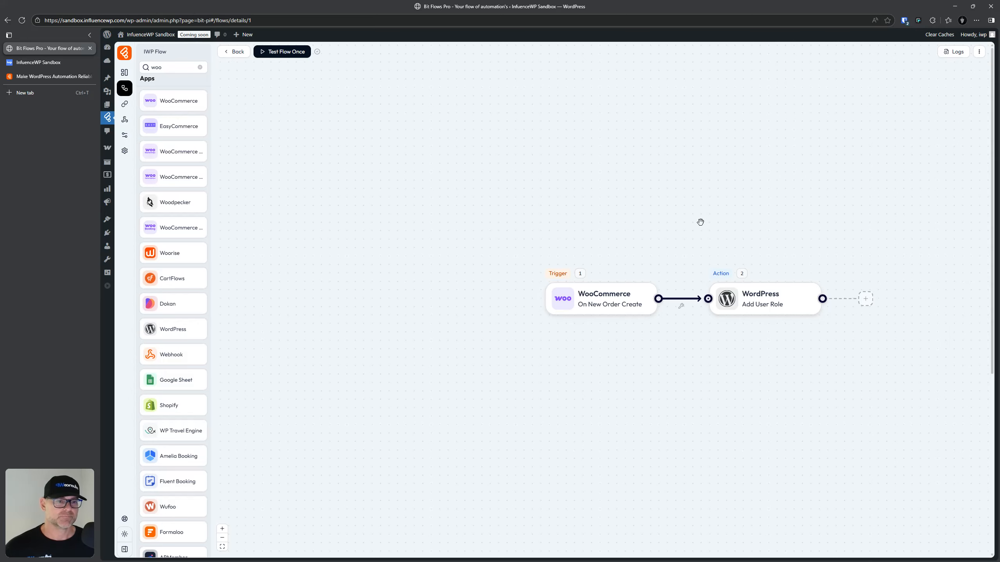
click(612, 300)
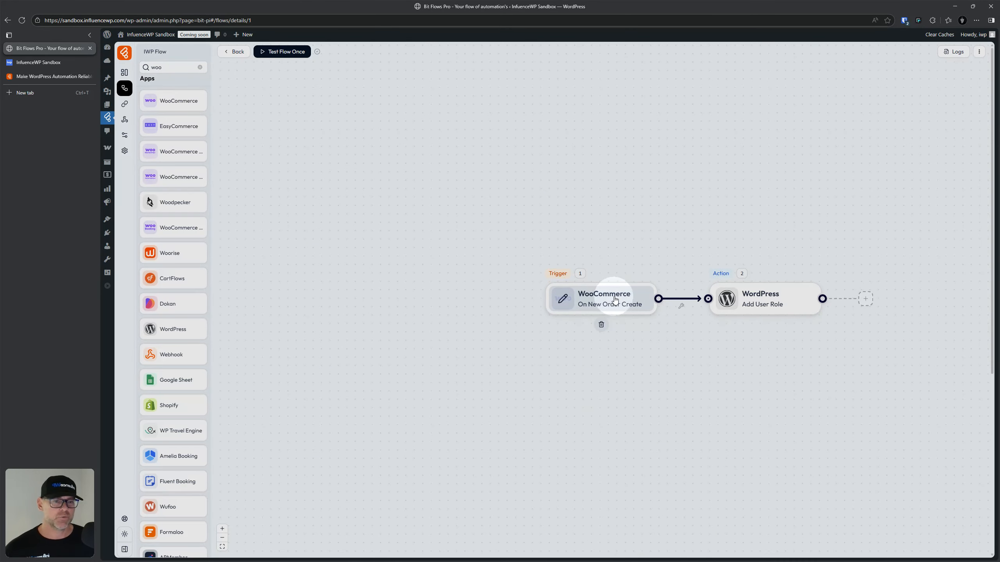
click(743, 294)
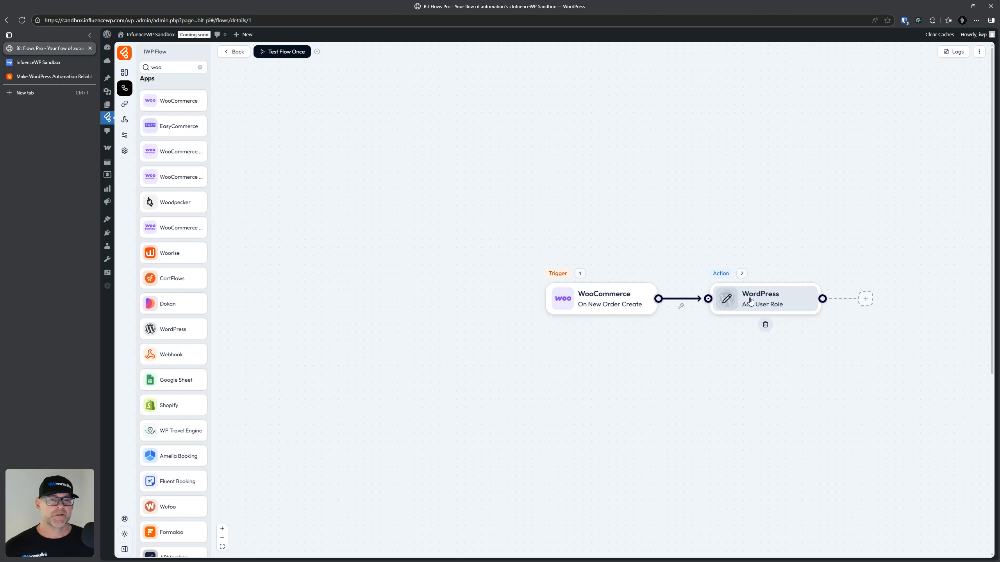
click(866, 300)
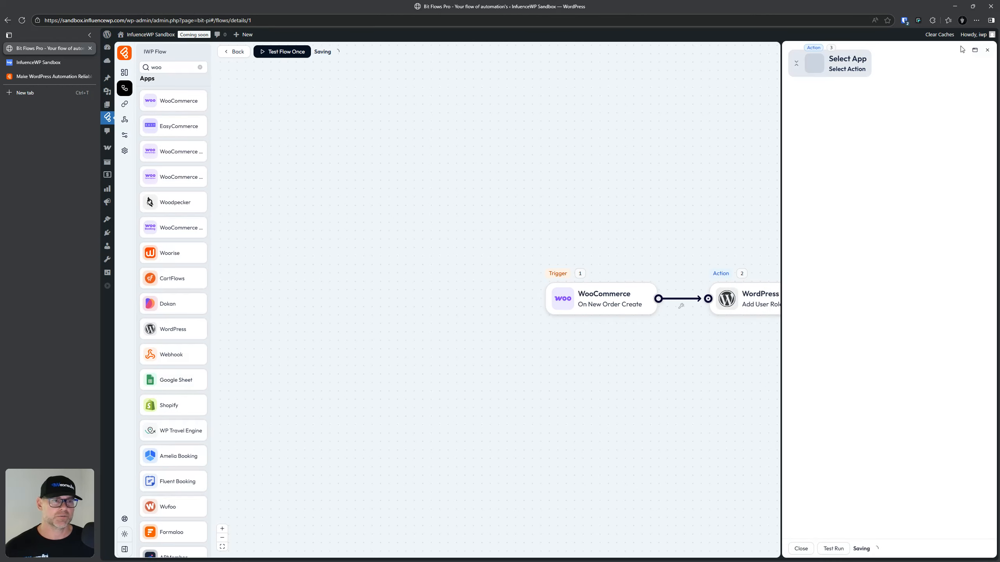
click(986, 52)
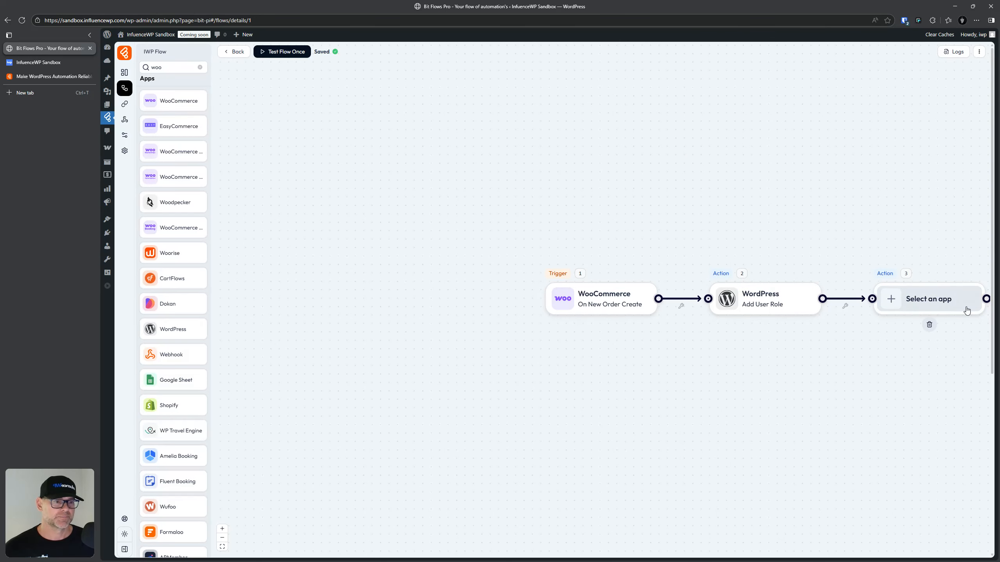
click(930, 326)
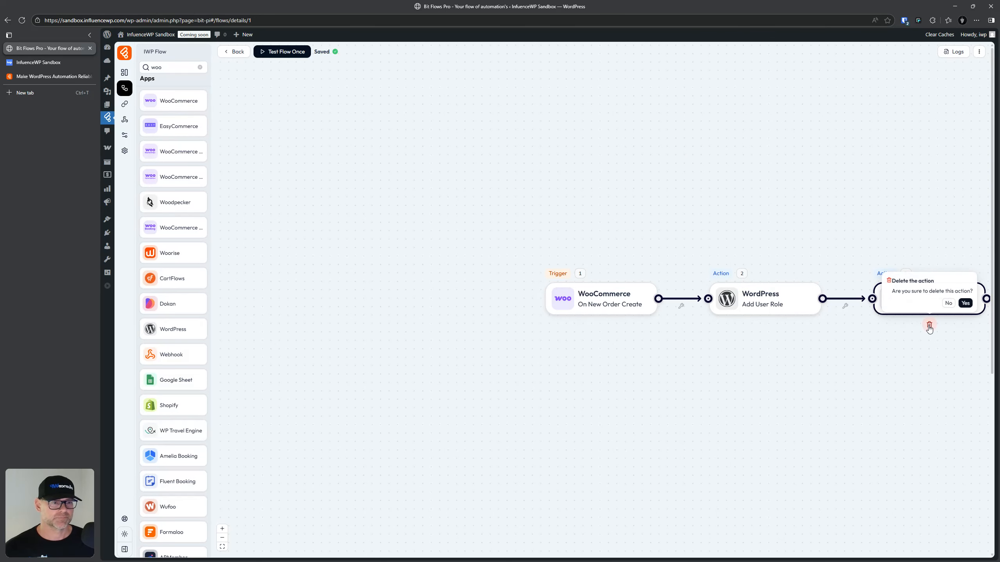
click(965, 302)
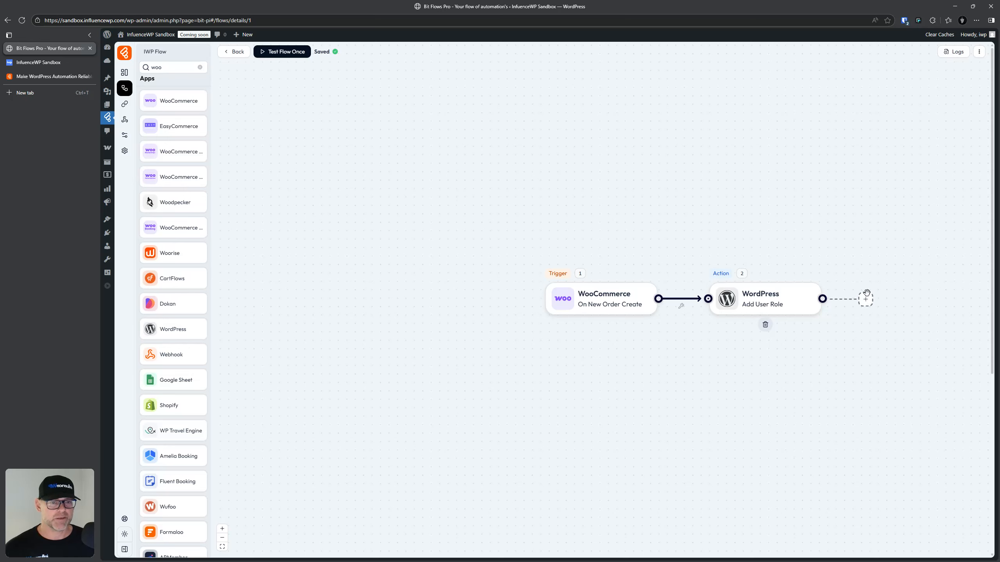
Step: Look through the apps available for a third action and delete the empty action from the flow
click(866, 298)
click(814, 61)
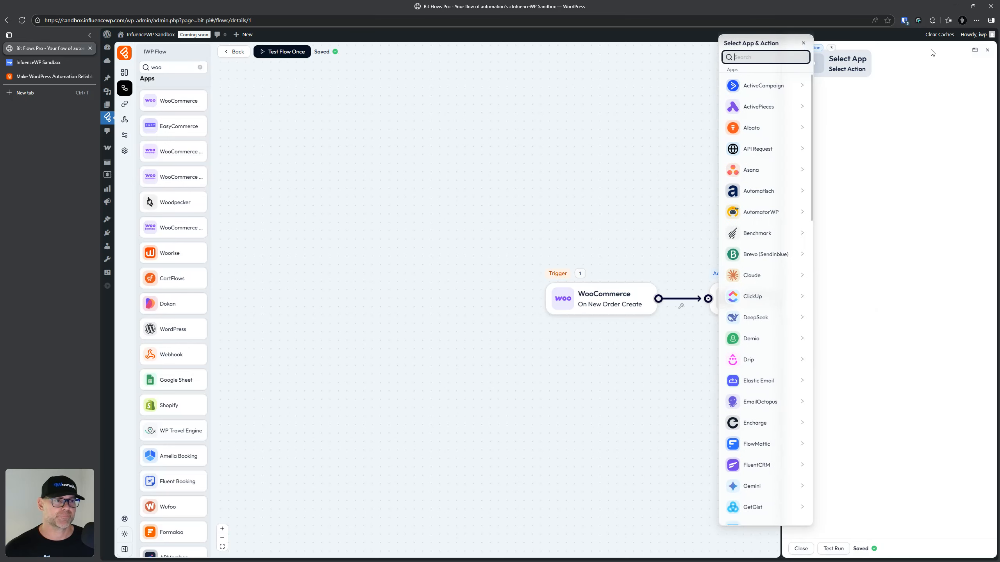
scroll(719, 84, down, 3)
scroll(720, 85, up, 3)
scroll(720, 85, down, 10)
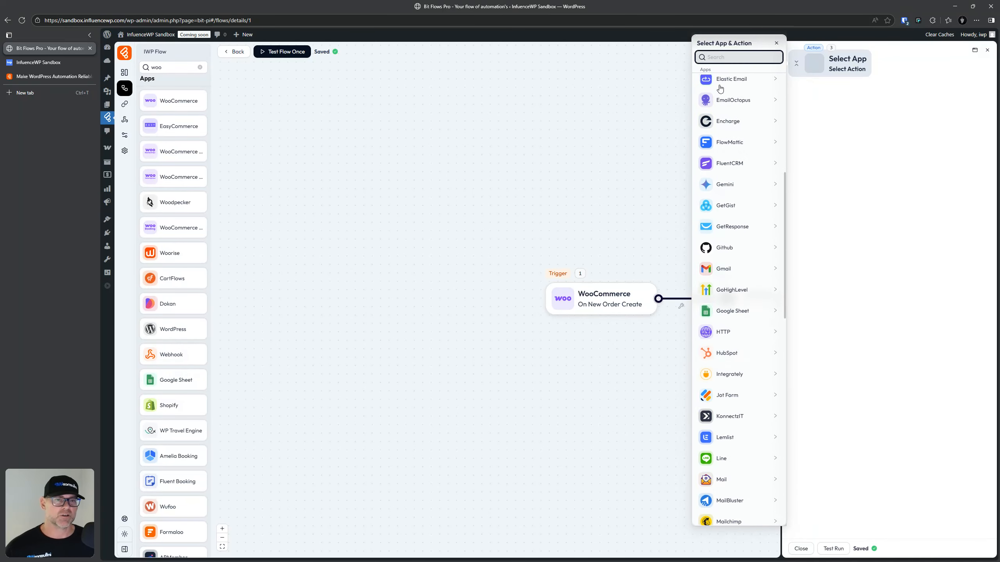
scroll(719, 159, up, 10)
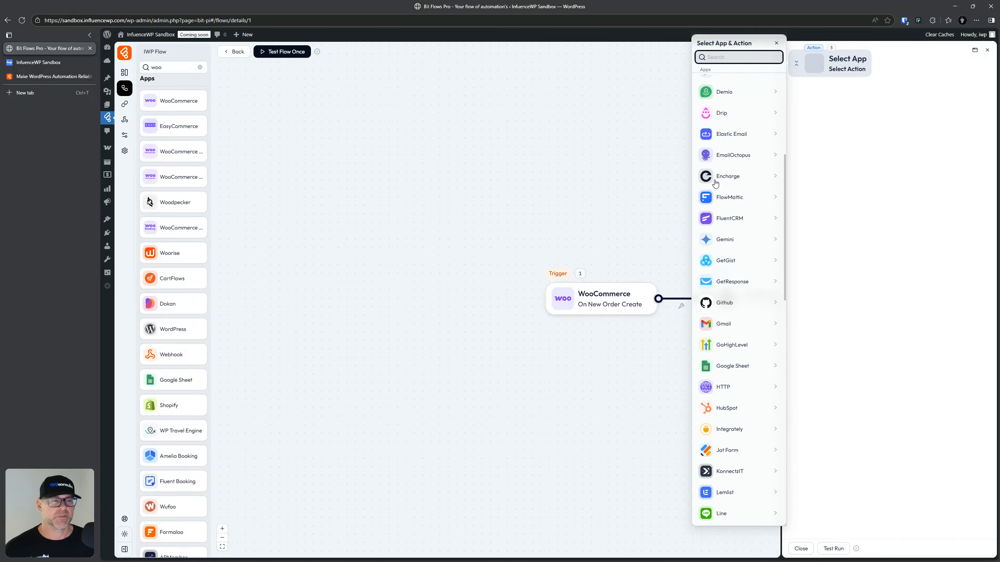
click(987, 51)
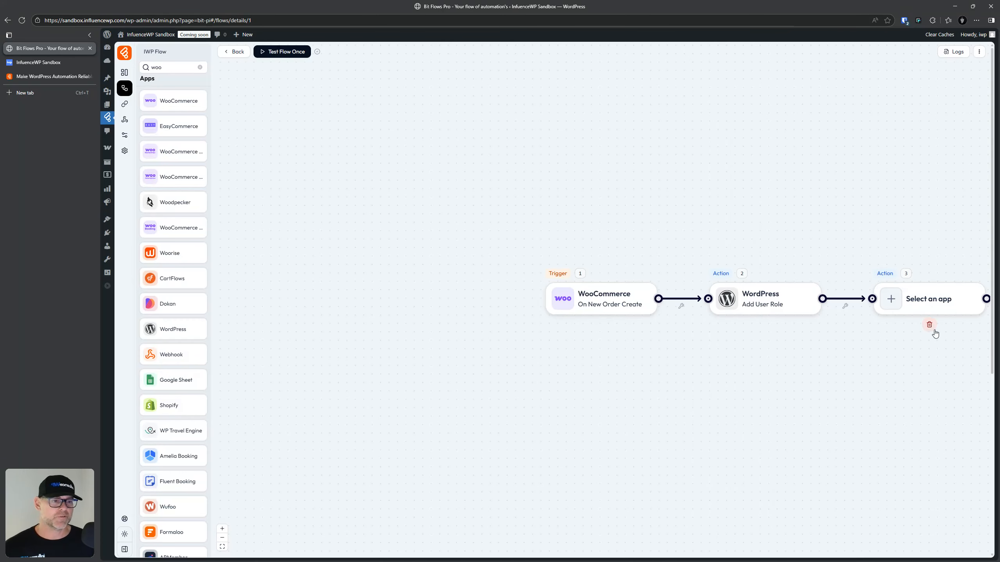
click(929, 325)
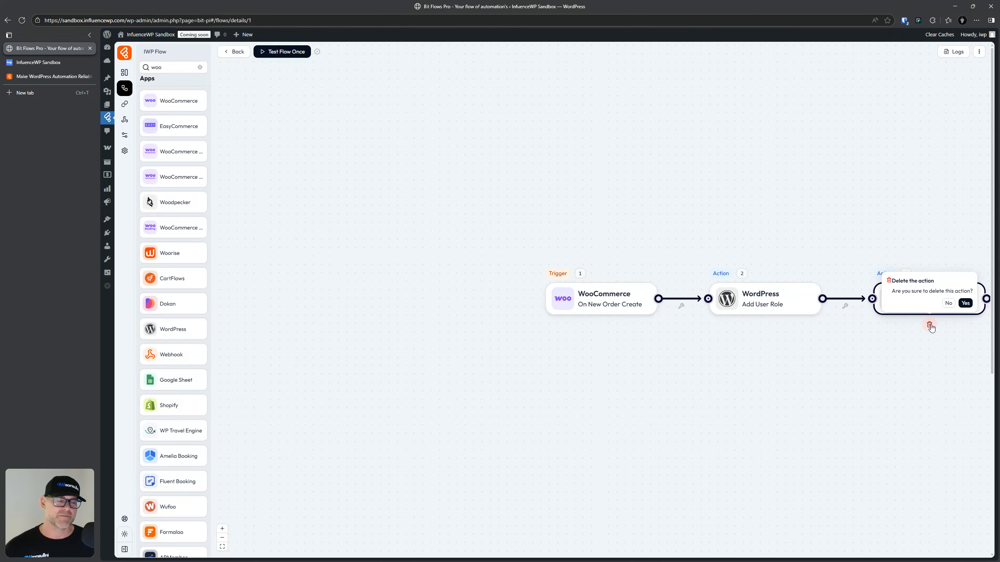
click(965, 303)
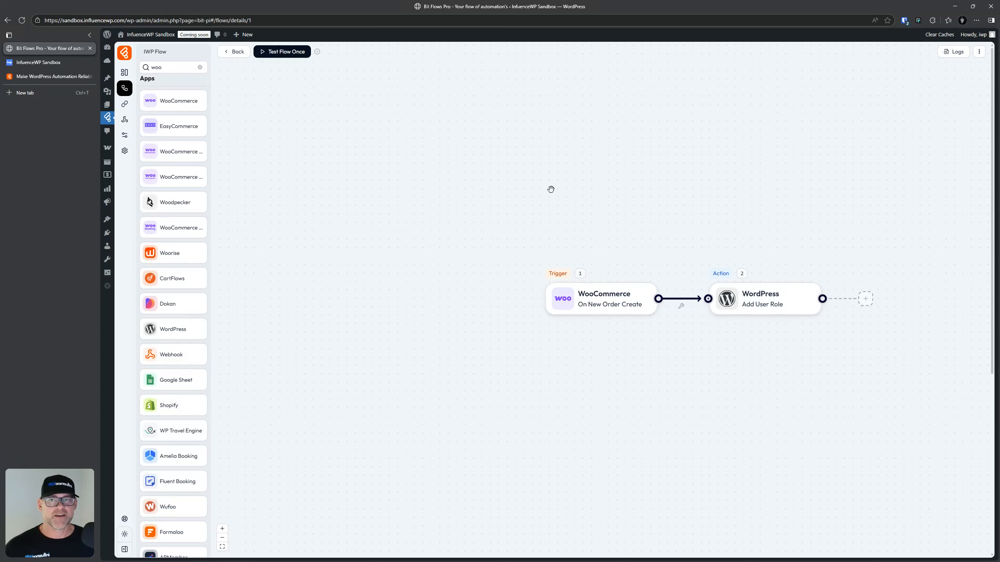
Step: Switch to the InfluenceWP Sandbox storefront and open its shopping cart
click(299, 55)
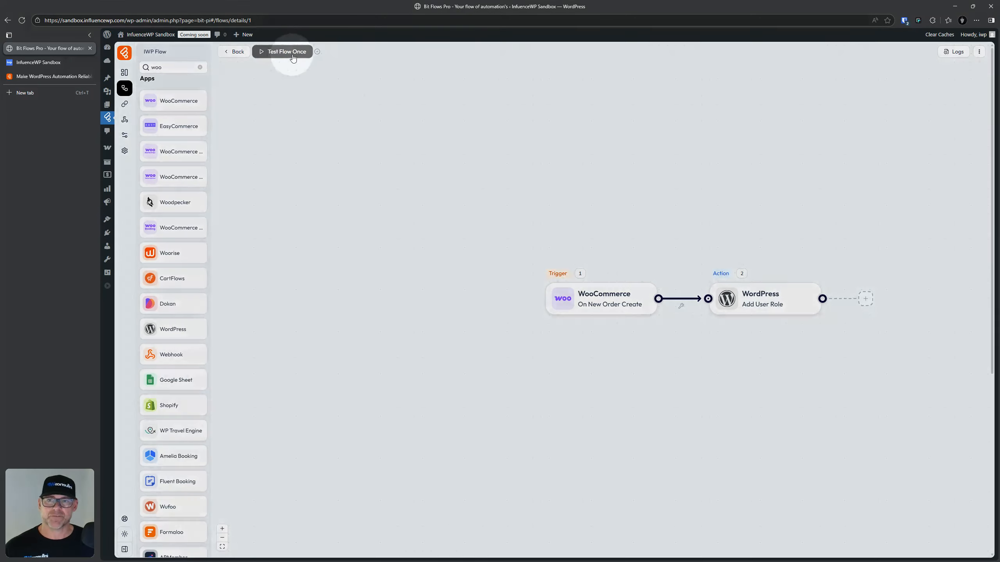
click(425, 82)
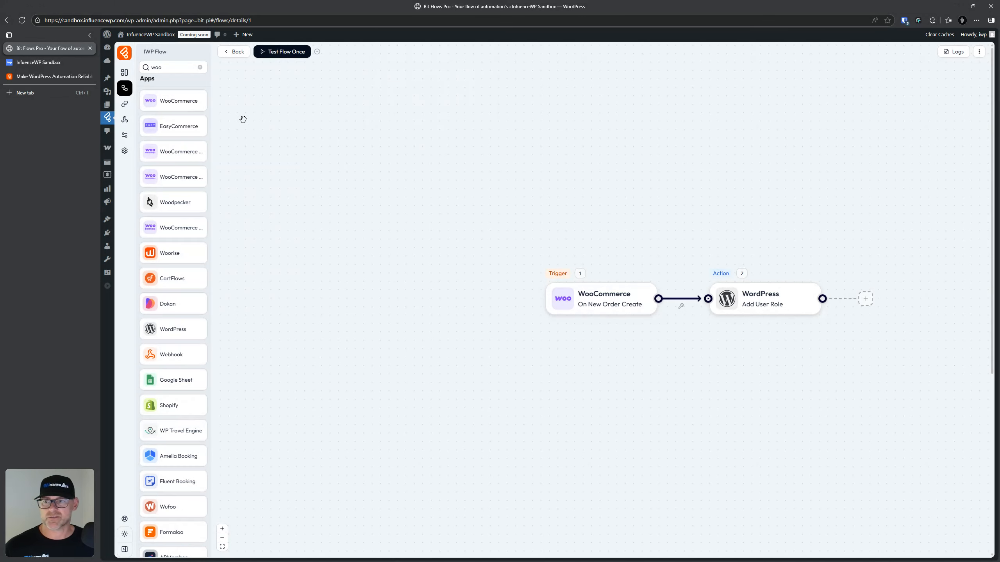
click(38, 62)
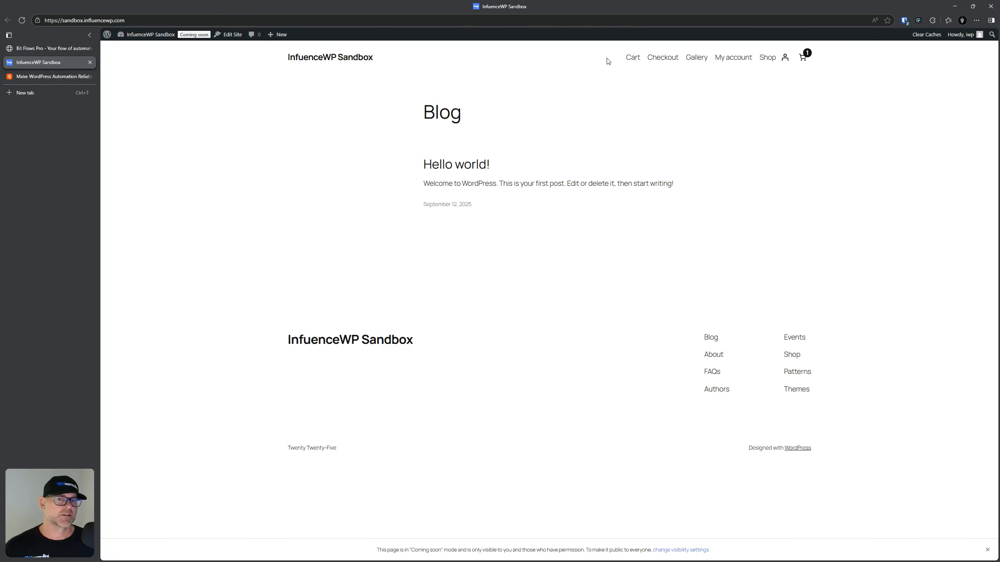
click(803, 58)
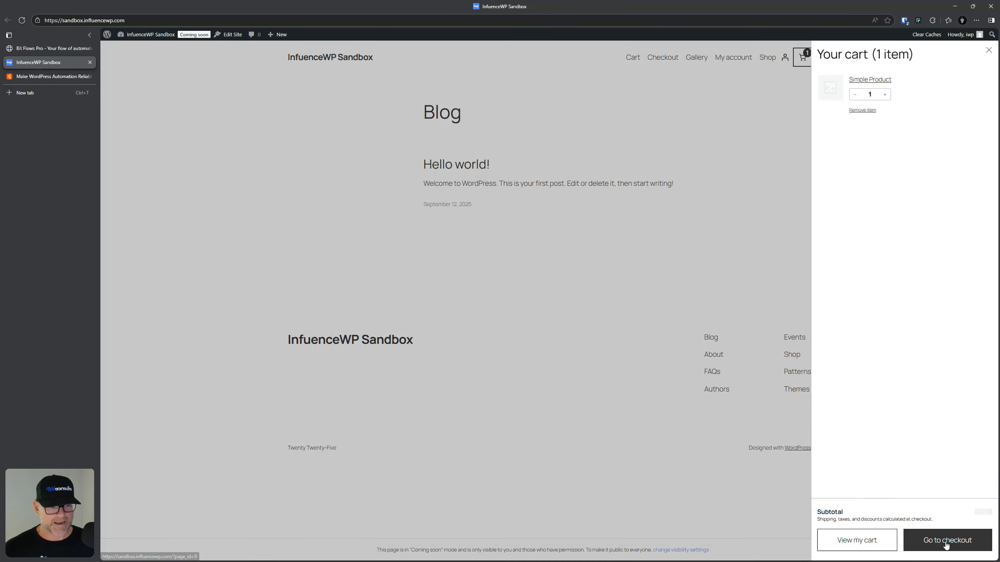
Step: Check the existing user's role in the WordPress users list, opened in a new browser tab, and return to the storefront cart
click(37, 48)
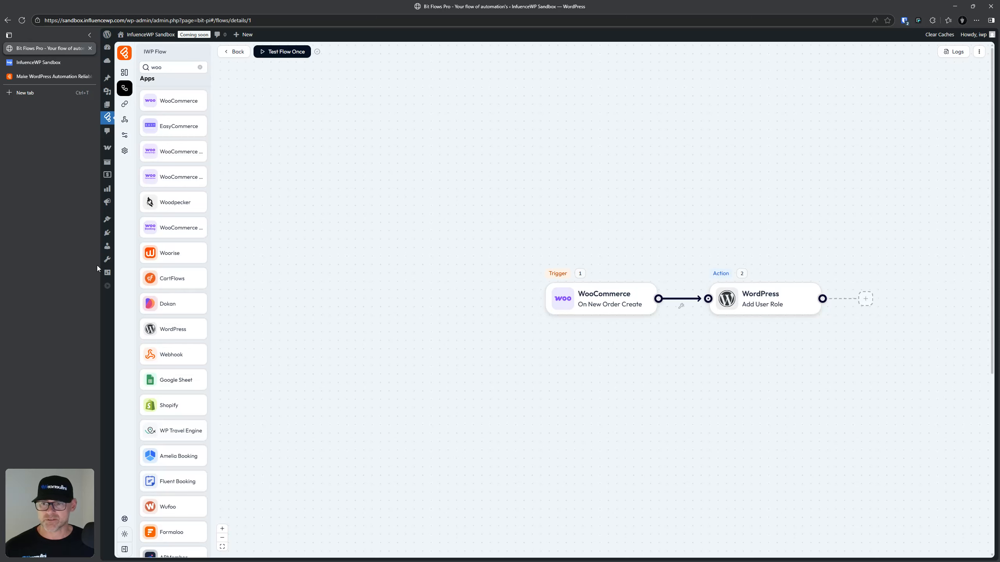
mouse_move(107, 247)
right_click(129, 263)
click(149, 267)
click(43, 63)
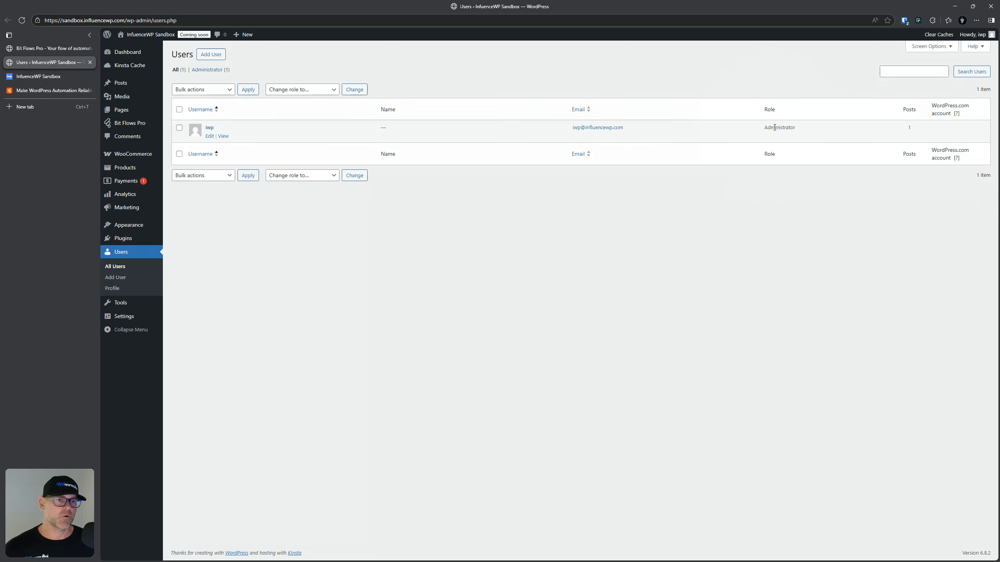
click(786, 126)
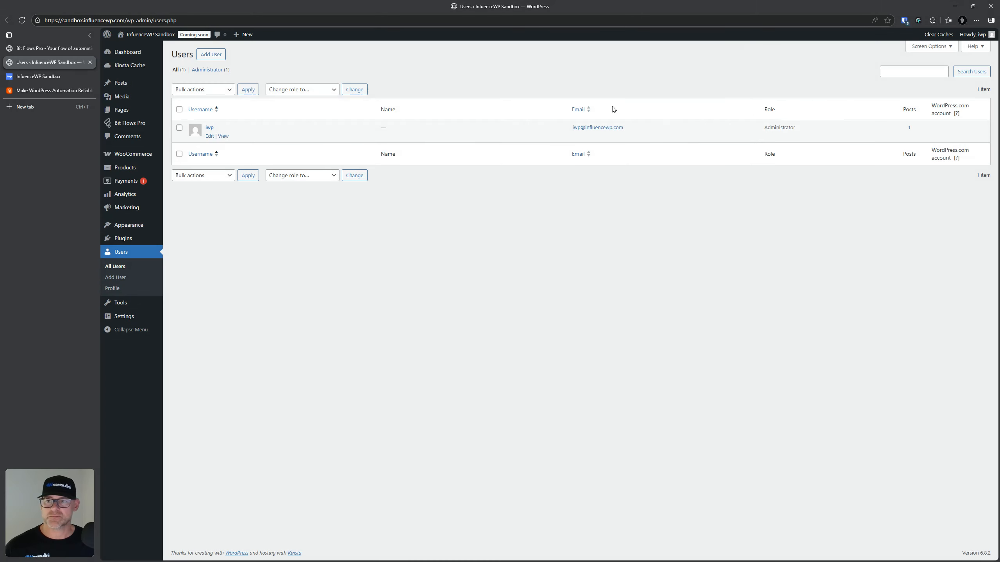
click(50, 48)
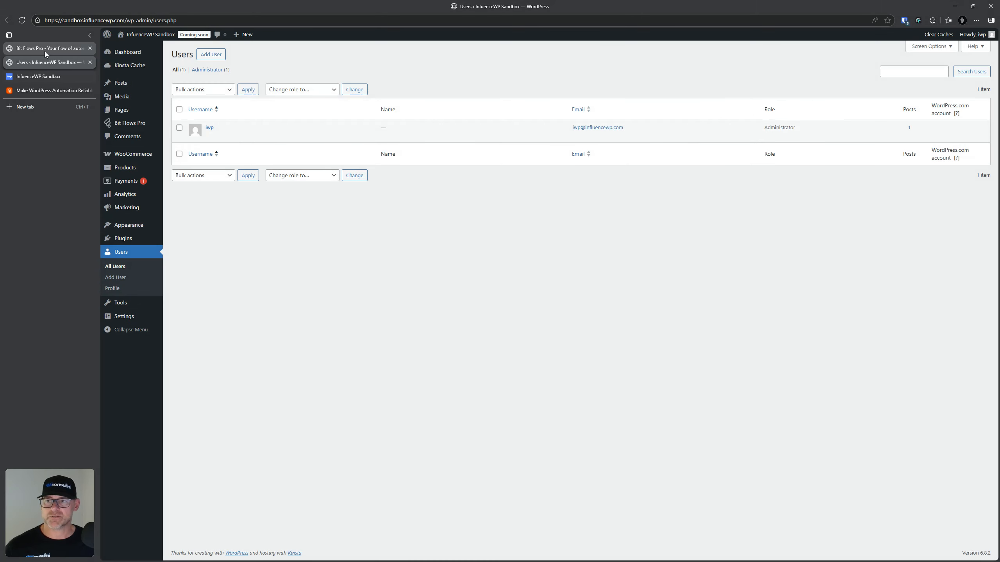
click(43, 76)
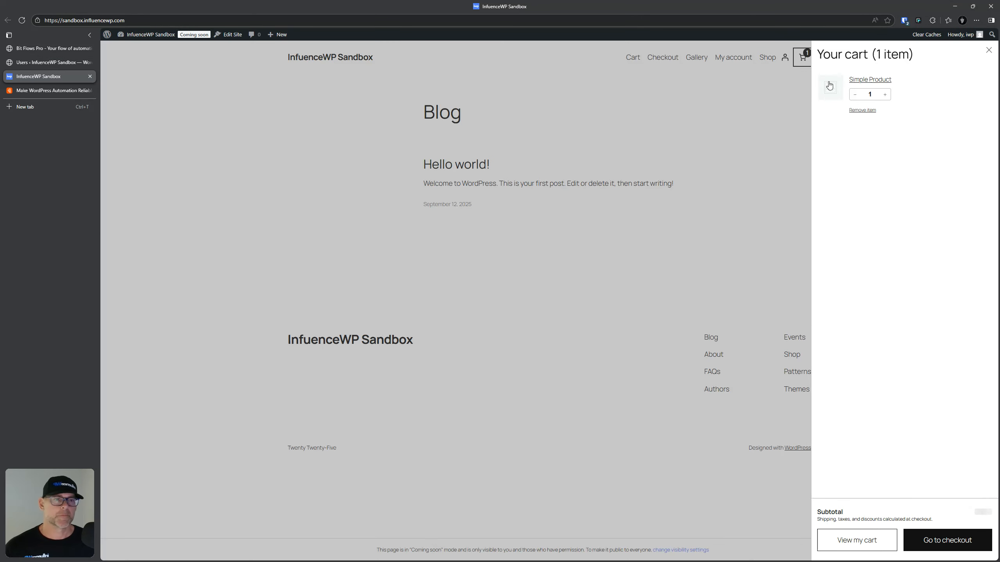
Step: Check out and place the Simple Product order, then reload the WordPress users list to check the user's role
click(935, 551)
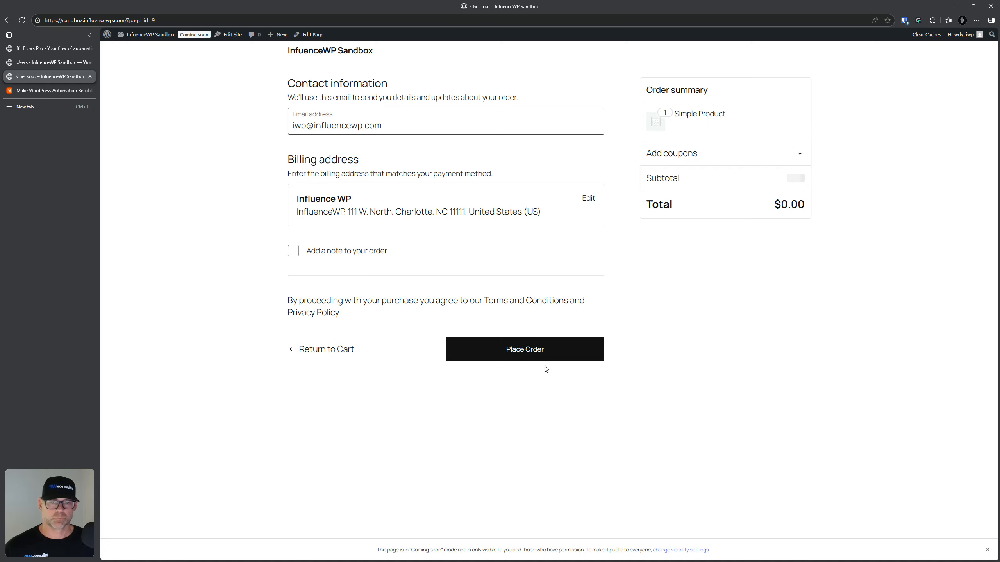
click(539, 353)
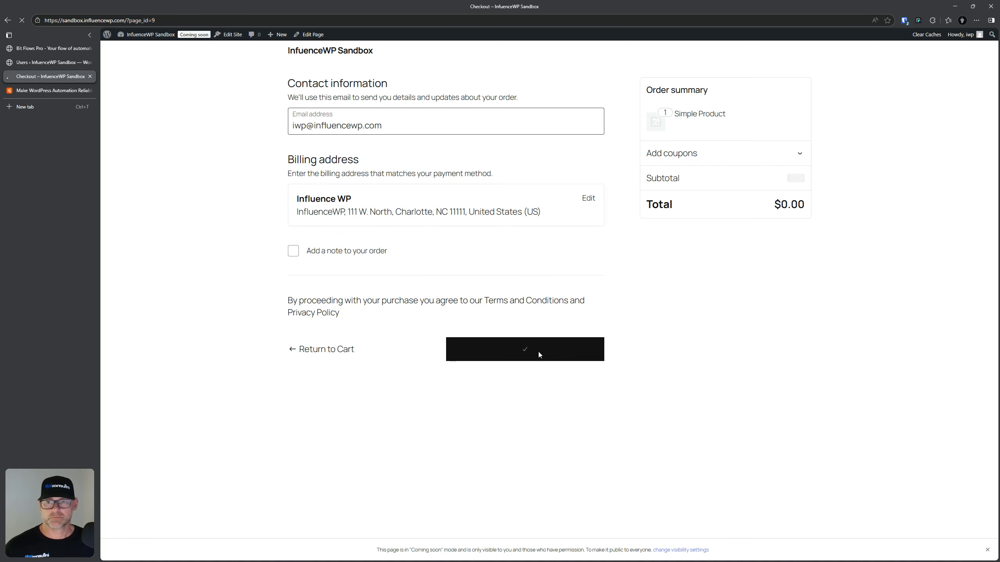
click(32, 63)
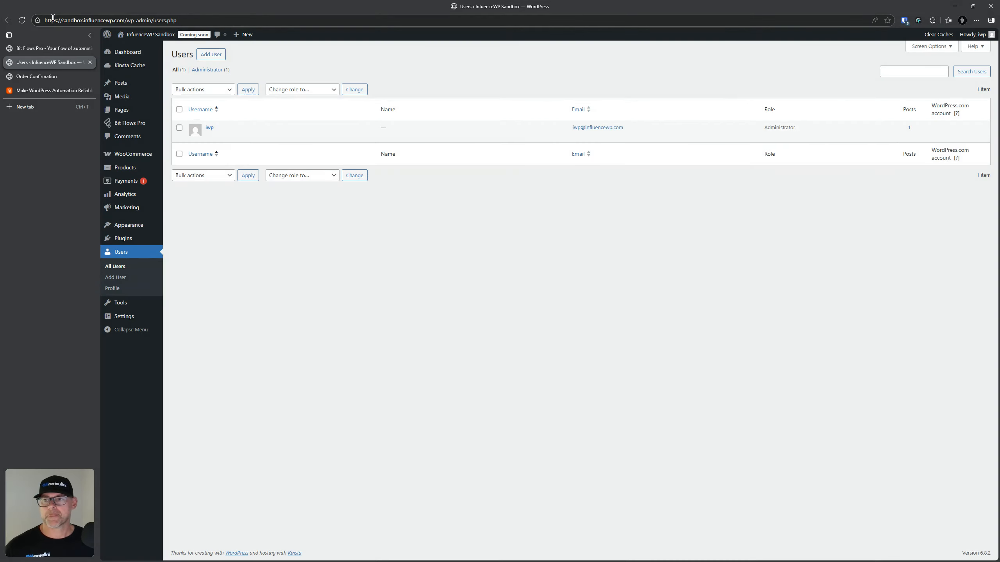
click(22, 20)
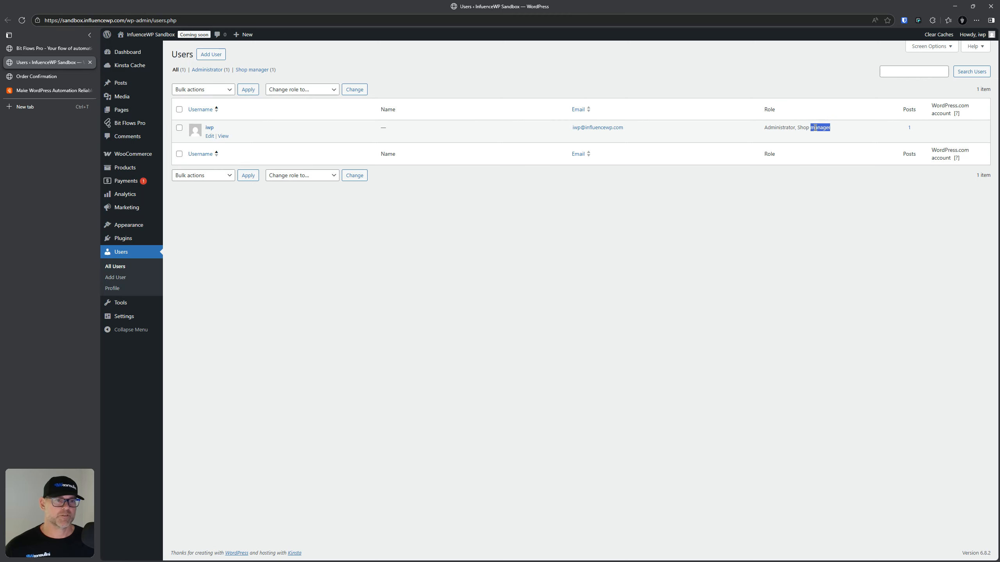
Step: Add a third action after Add User Role in IWP Flow, using OpenAI's Create a Chat Completion
click(49, 48)
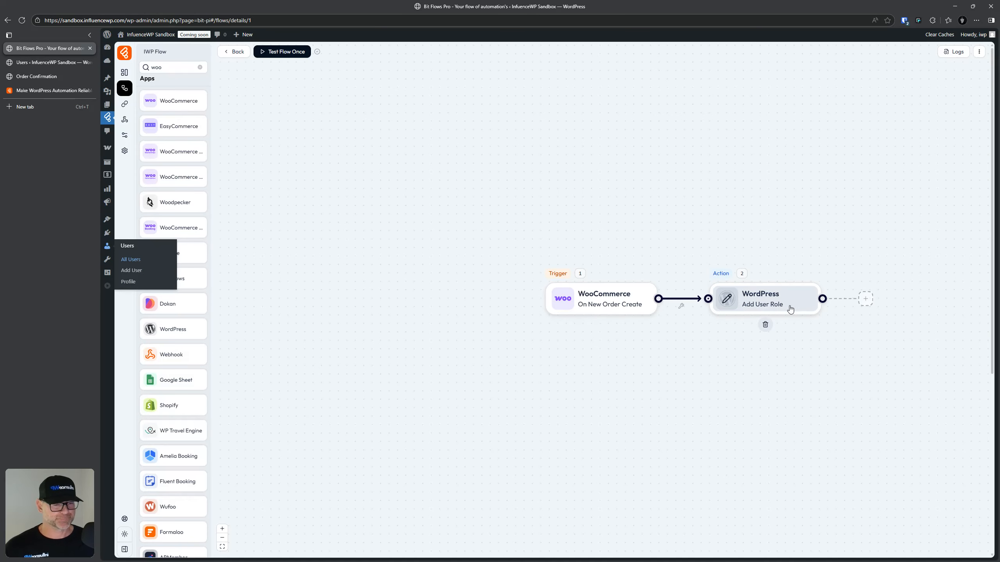
click(866, 300)
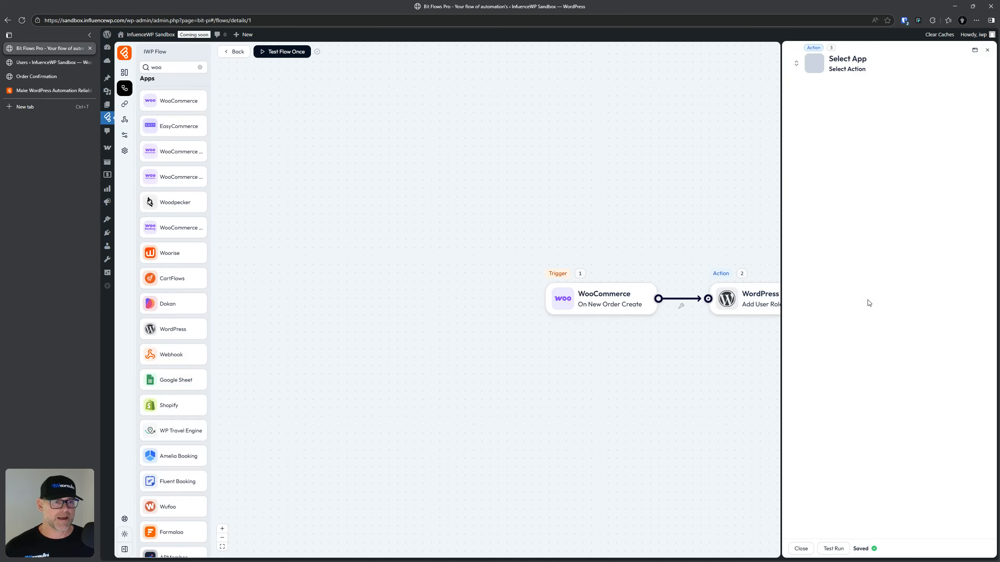
click(810, 64)
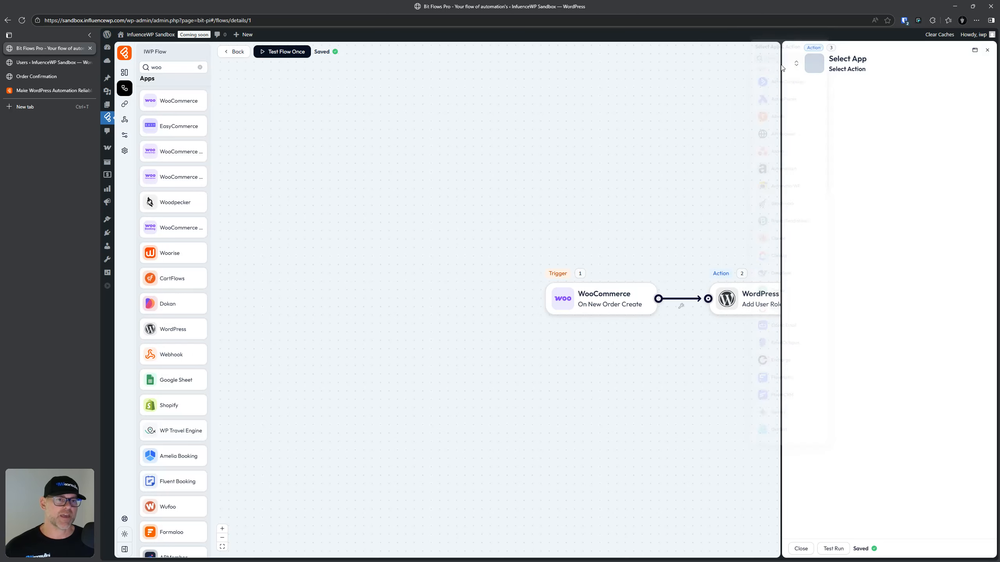
click(809, 64)
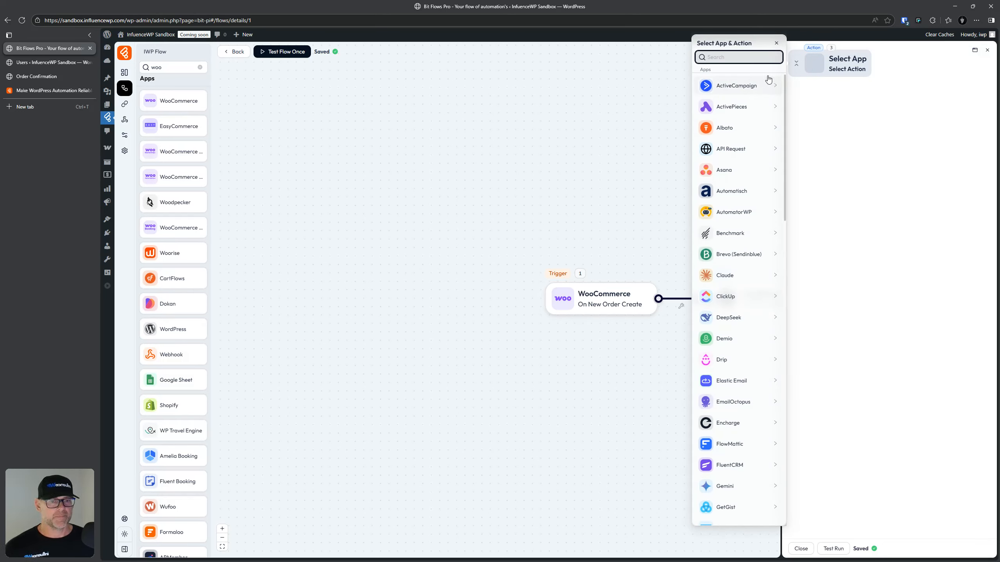
text(d)
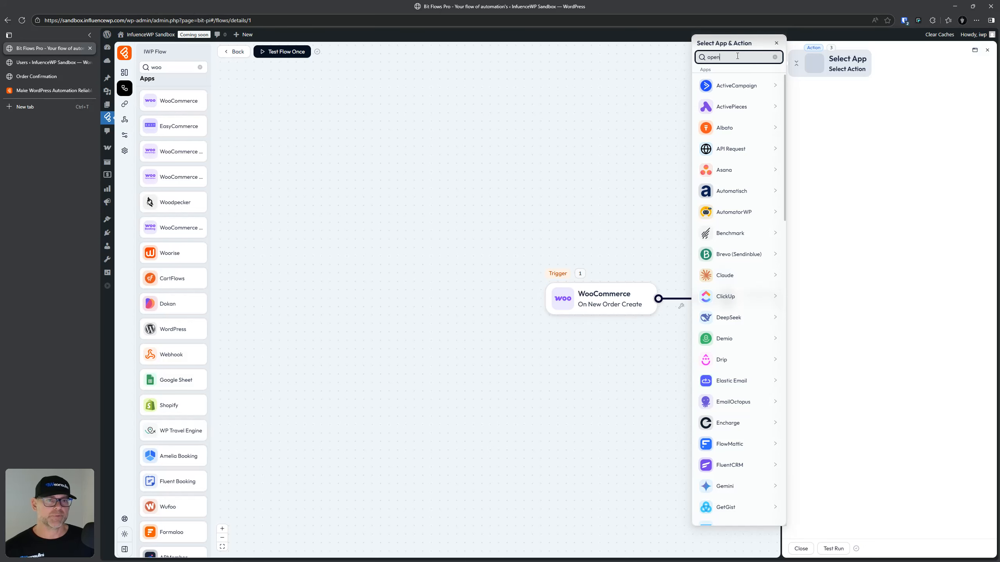
click(719, 86)
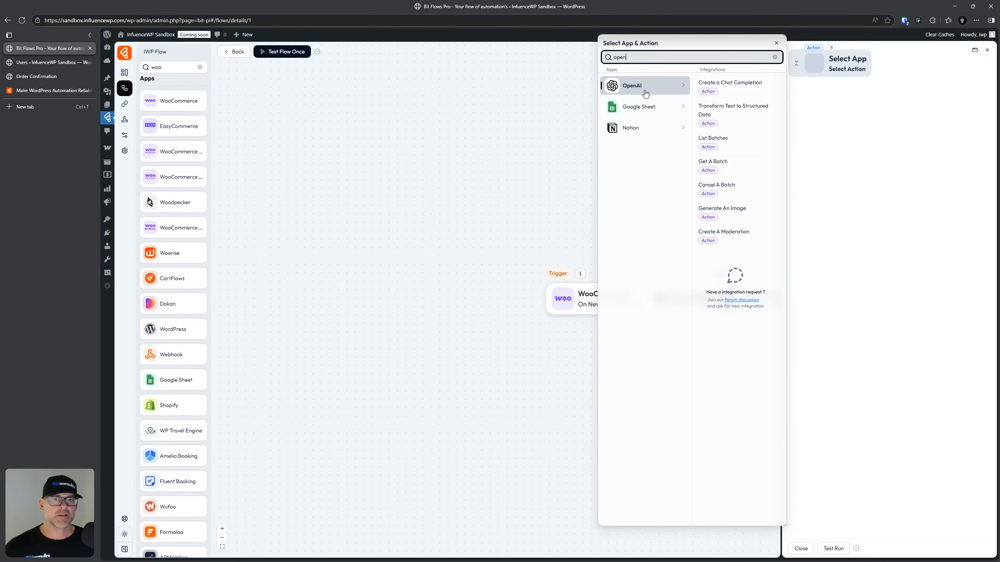
click(731, 90)
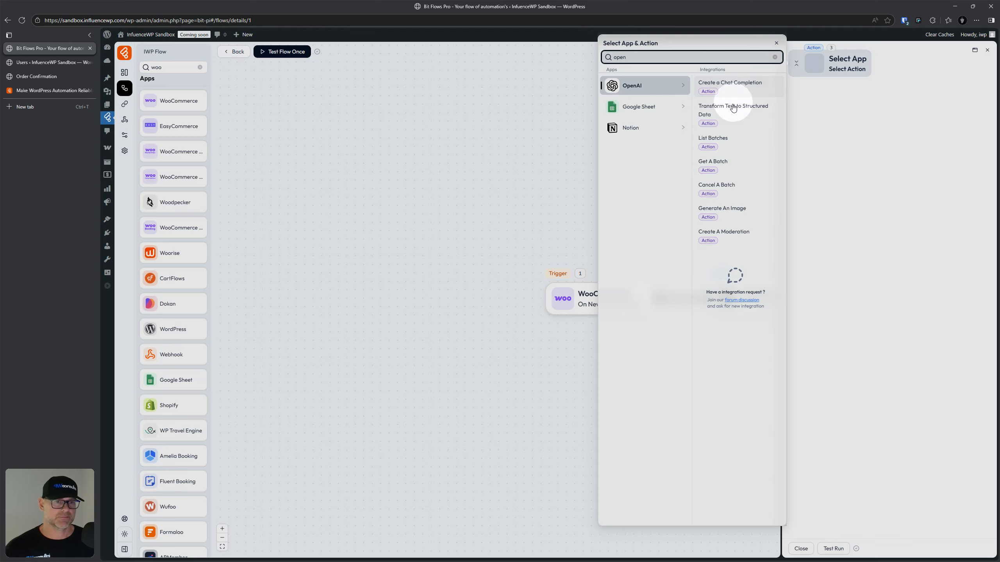
click(735, 84)
Step: Look at the connection choices and account note of the OpenAI action
click(817, 109)
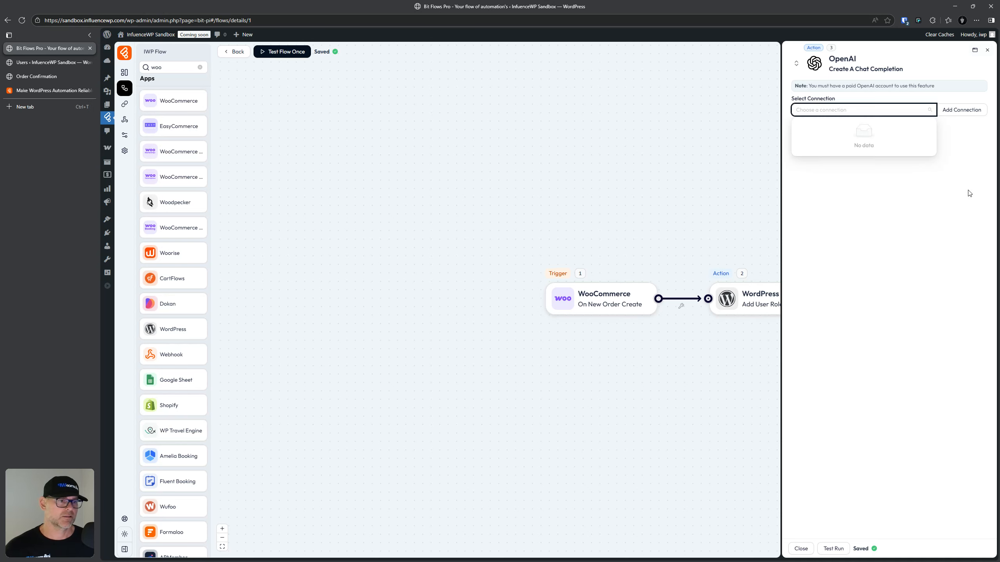
click(960, 109)
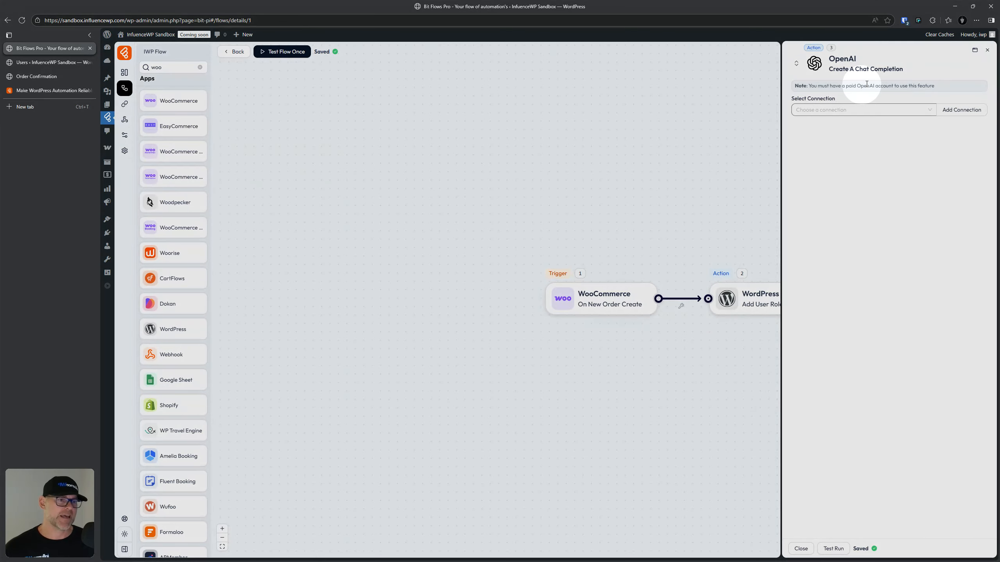
click(856, 87)
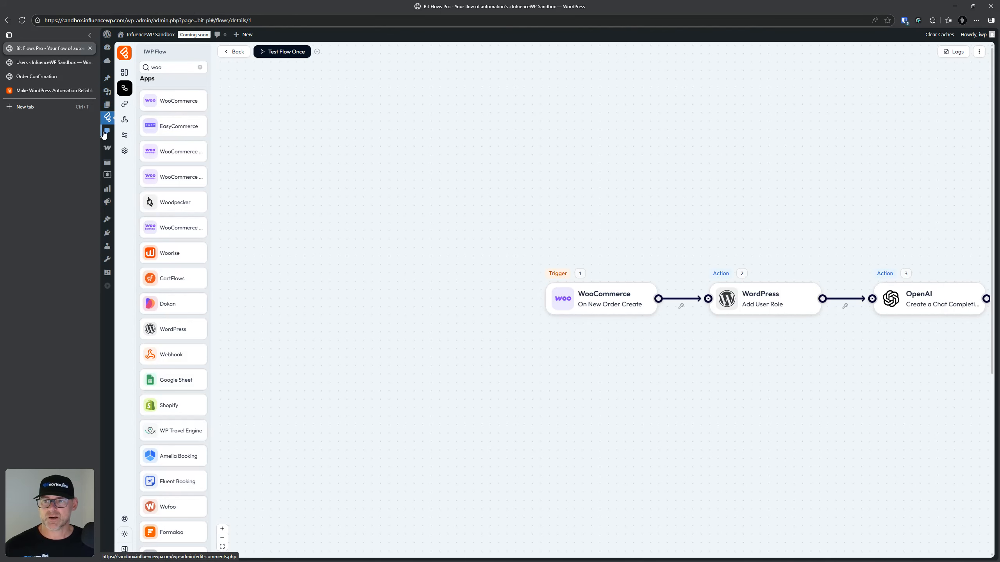
Step: Examine the top executed flows, total executions and recent logs on the Bit Flows dashboard
click(107, 117)
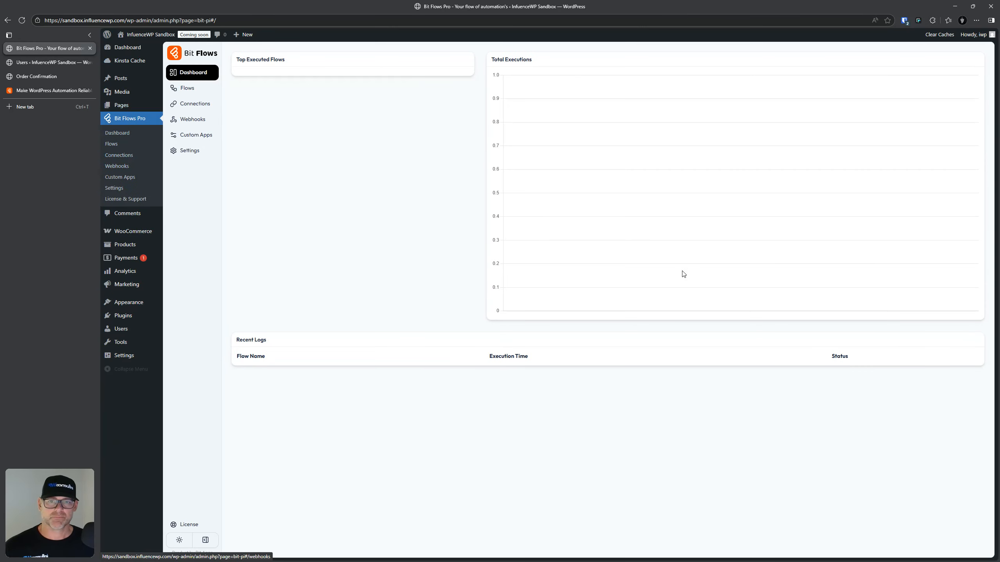
key(ctrl)
key(ctrl)
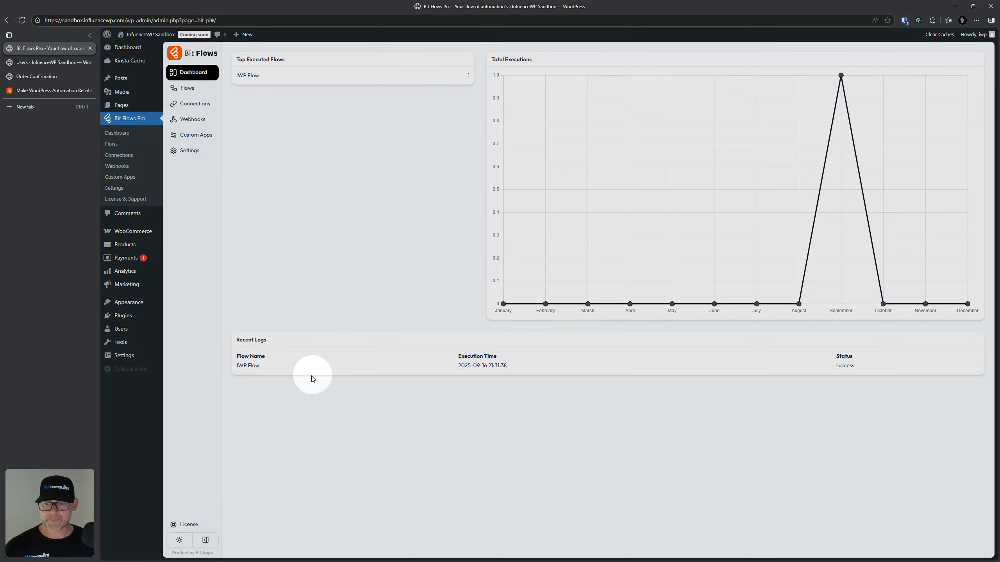
key(ctrl)
key(ctrl)
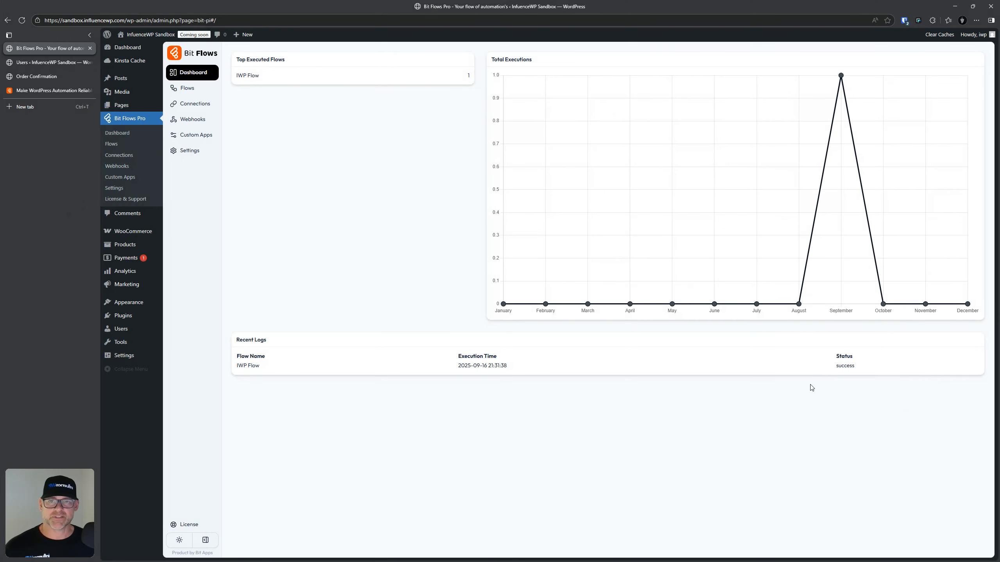
key(ctrl)
key(ctrl)
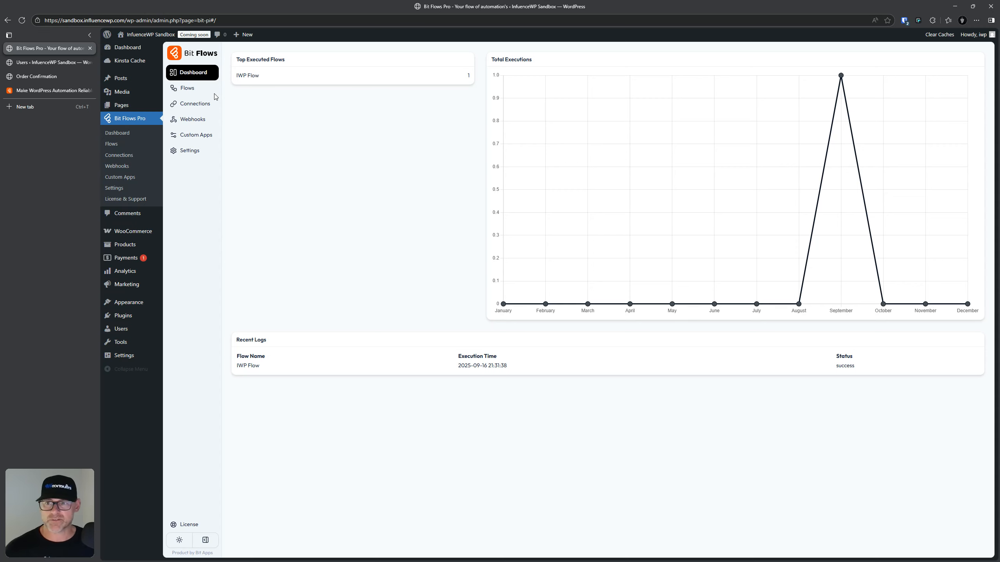
Step: Open the list of flows and switch IWP Flow off and back on
click(182, 89)
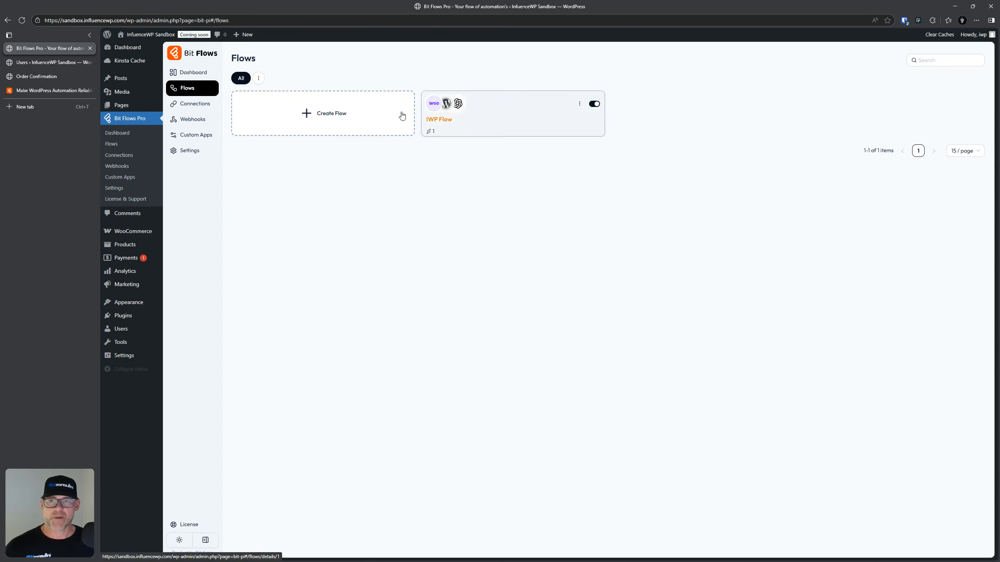
click(594, 104)
click(595, 104)
Step: Review the If Any Node Fail options in IWP Flow's settings and keep Continue execution
click(579, 105)
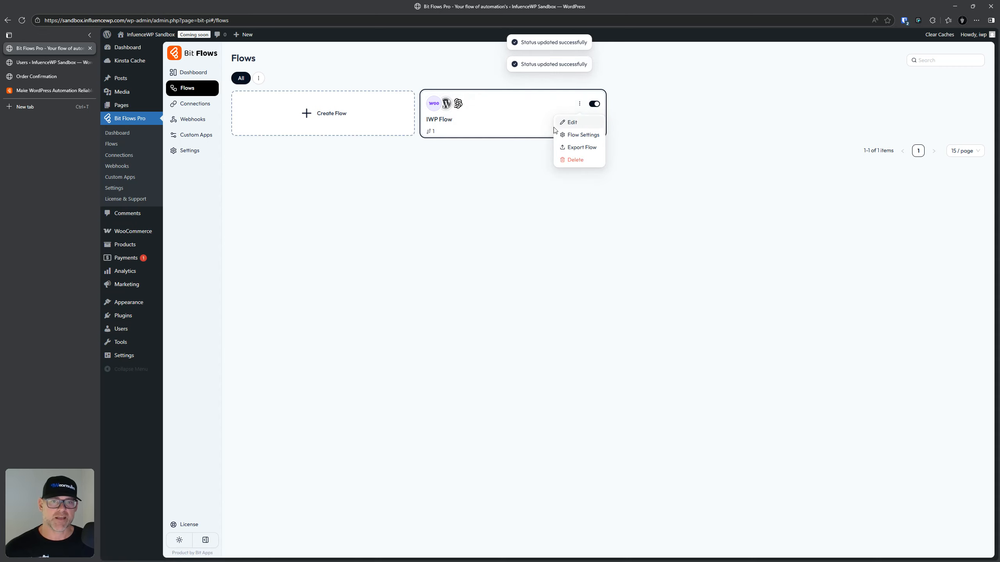
click(585, 136)
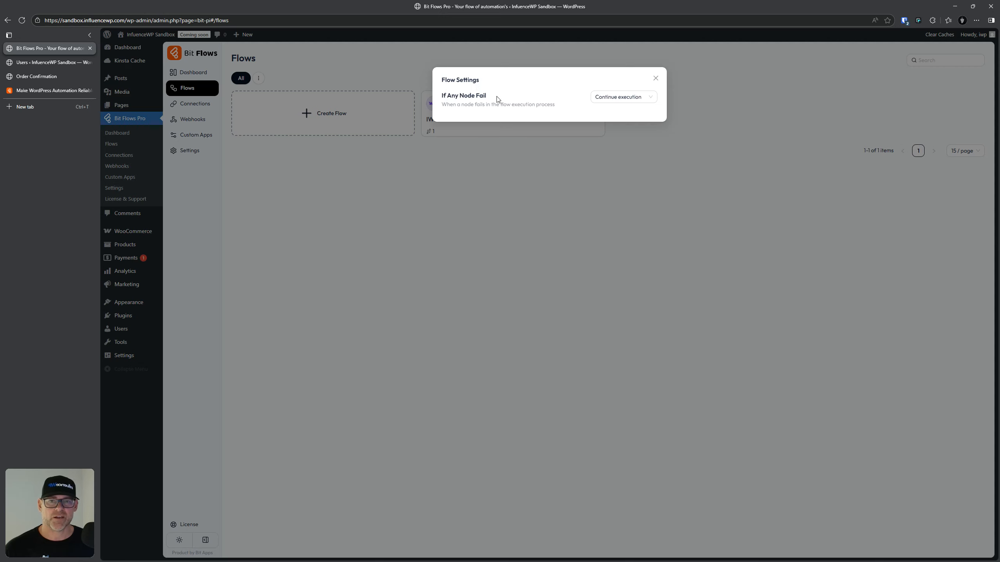
click(620, 97)
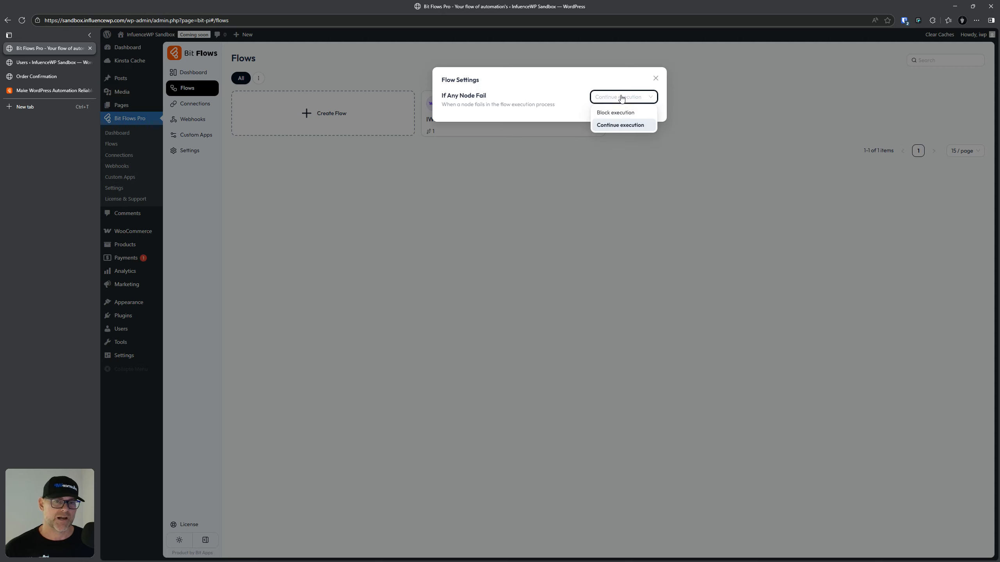
click(620, 124)
click(655, 78)
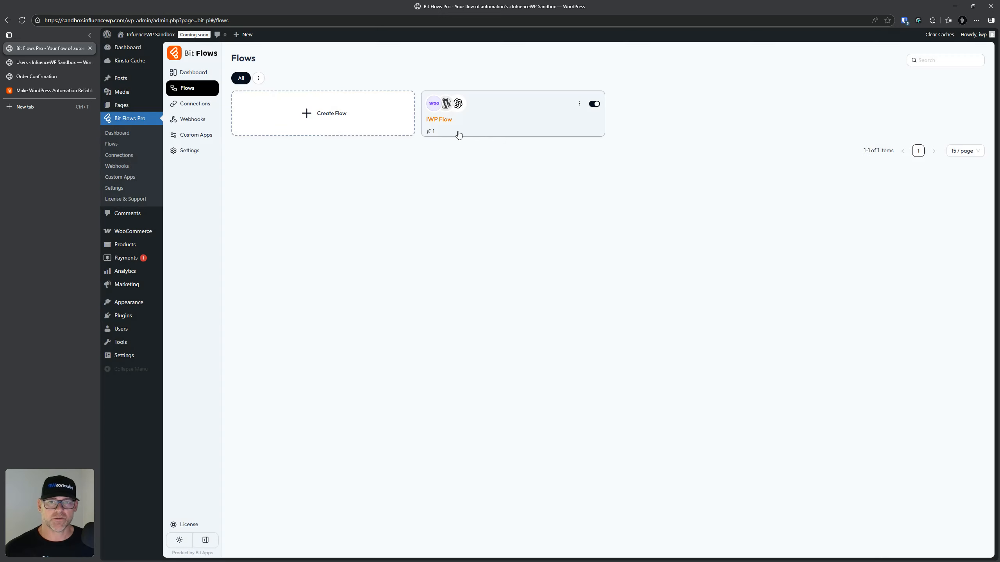
Step: Look at the Export Flow option available for IWP Flow
click(580, 103)
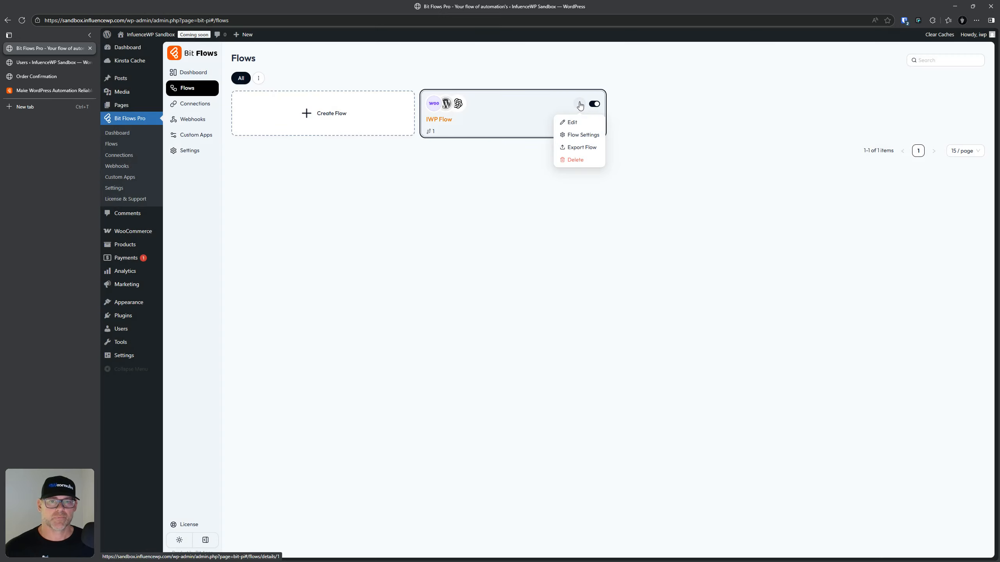
click(576, 148)
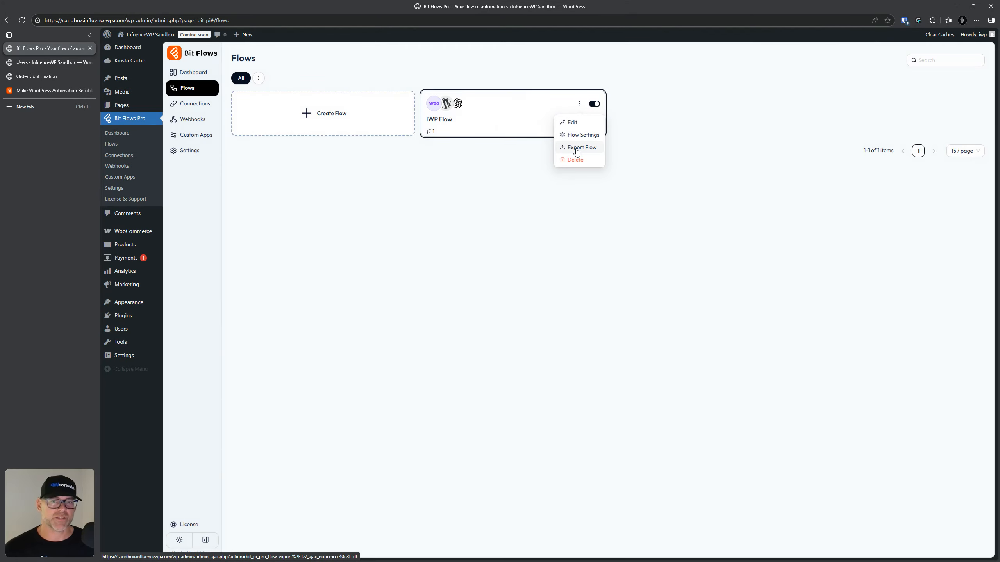
click(808, 194)
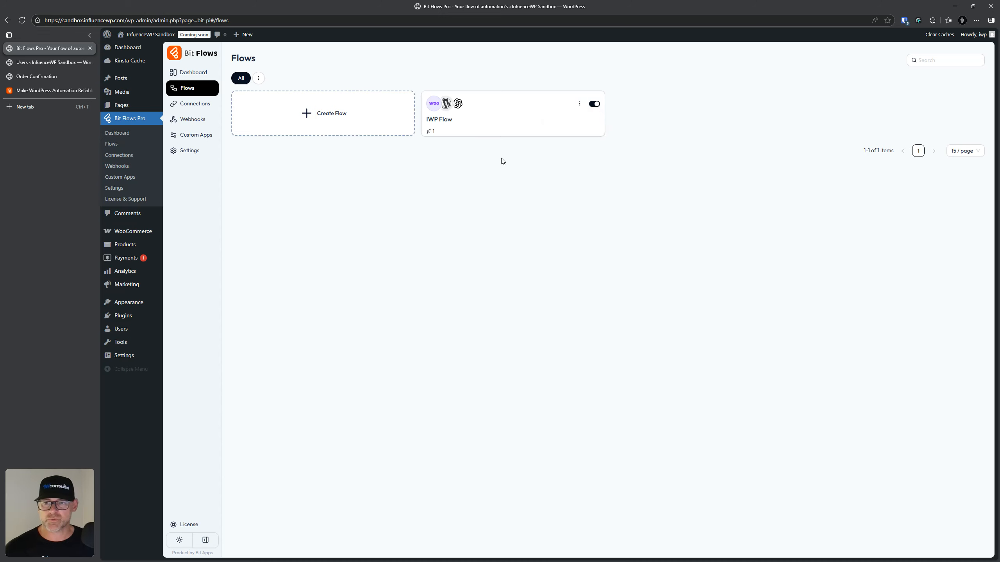
Step: Create a flow tag named Woo
click(258, 79)
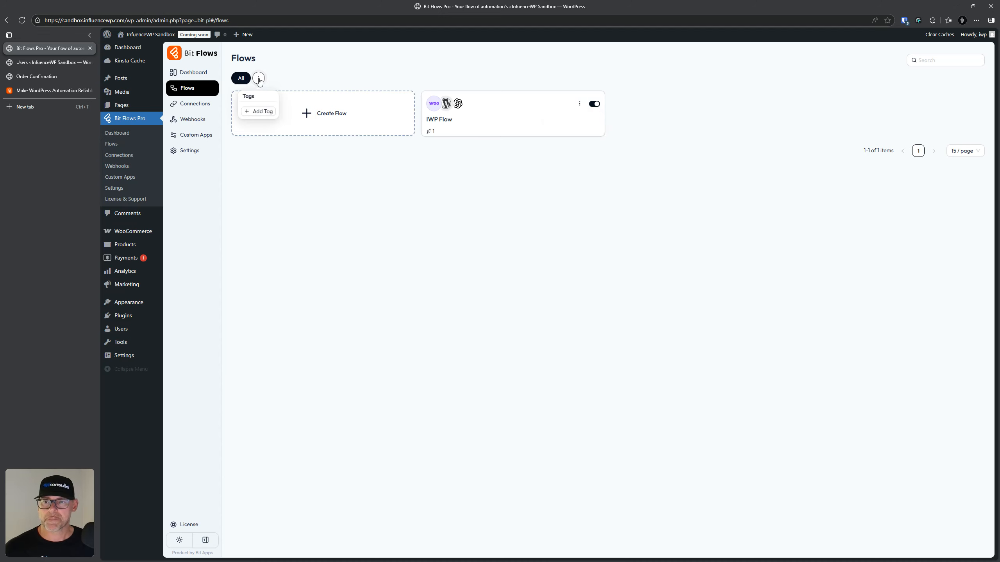
click(260, 112)
click(519, 99)
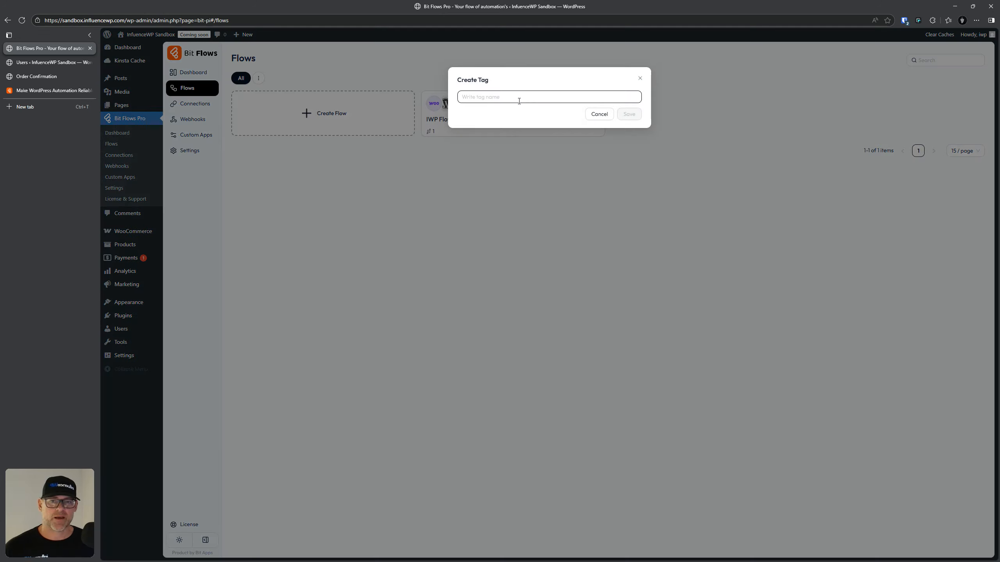
text(Woo)
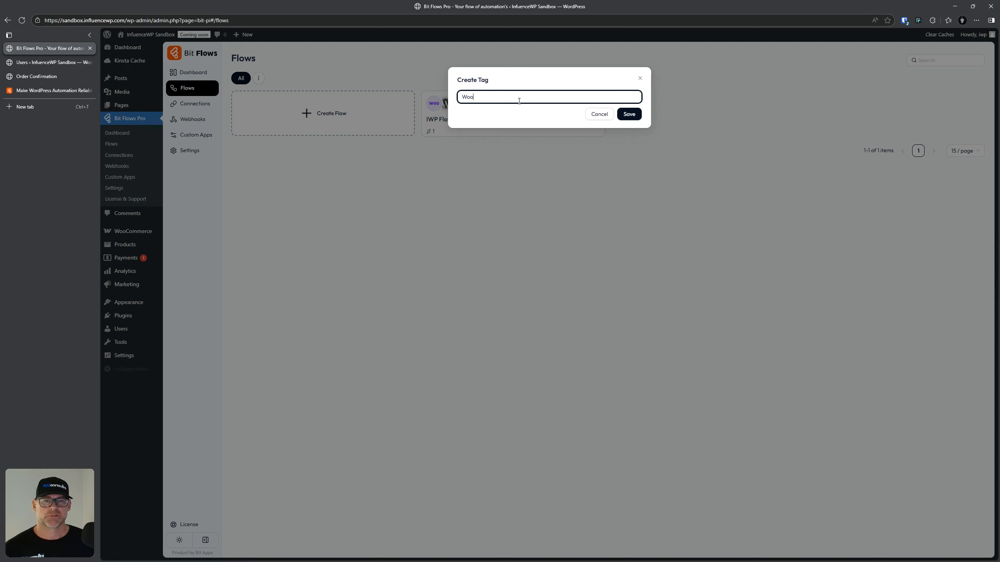